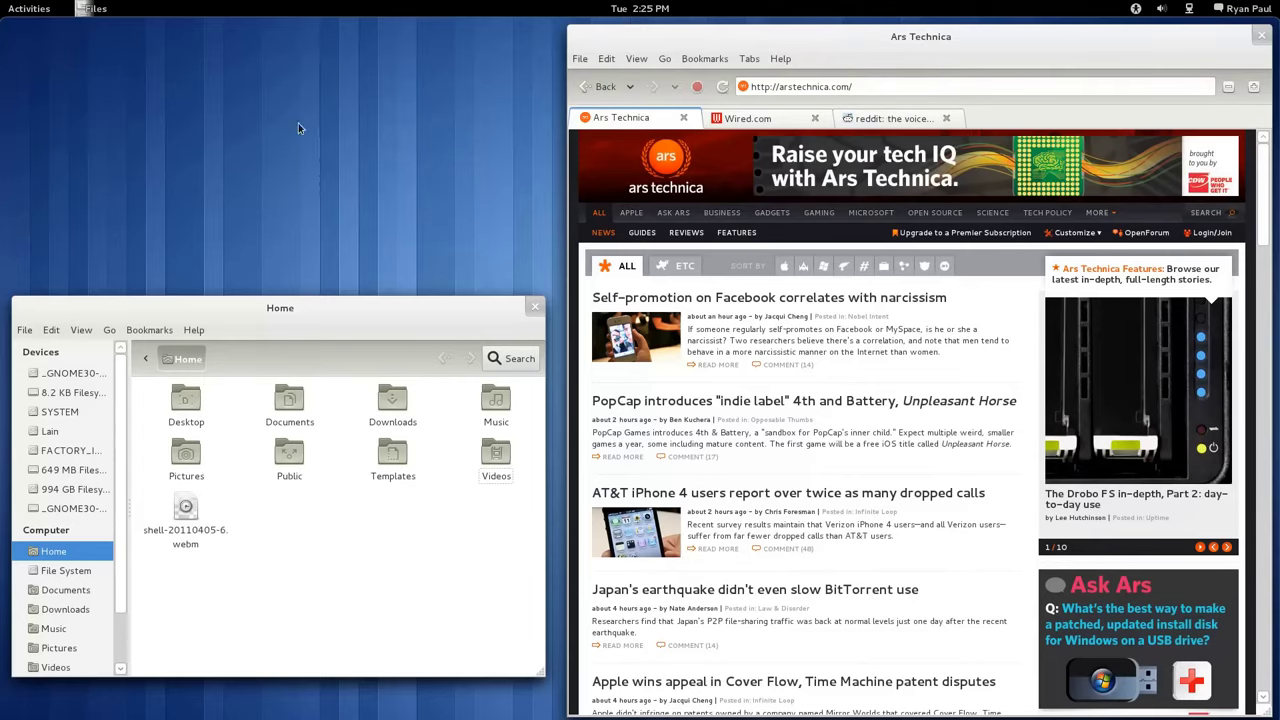
Step: Open the Activities overview and browse the workspaces to the Klondike window
mouse_move(3, 5)
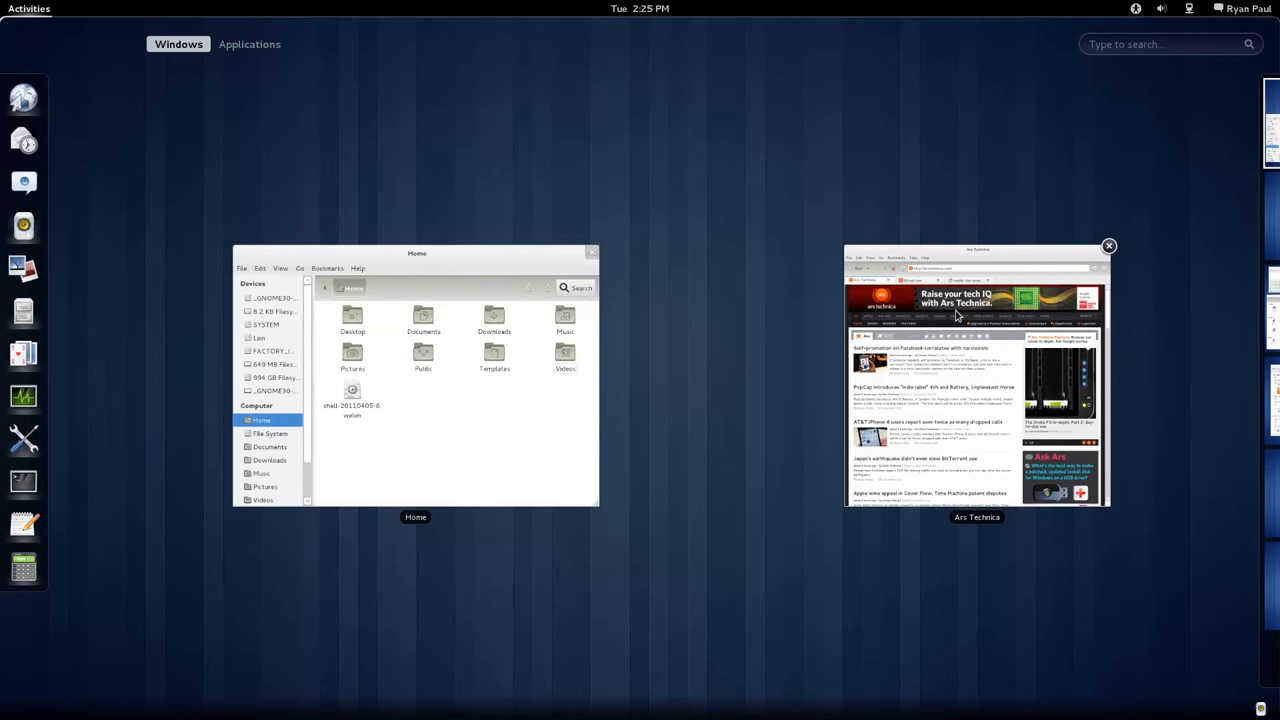
left_click(1264, 220)
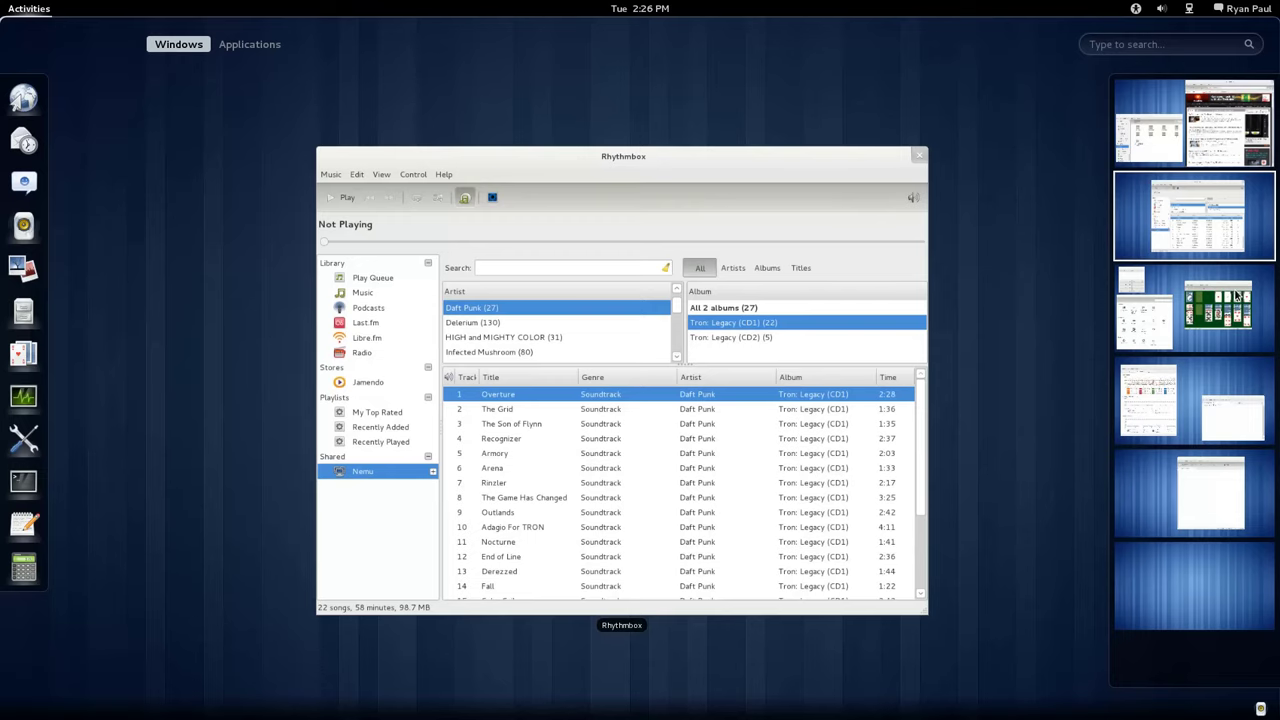
left_click(1237, 296)
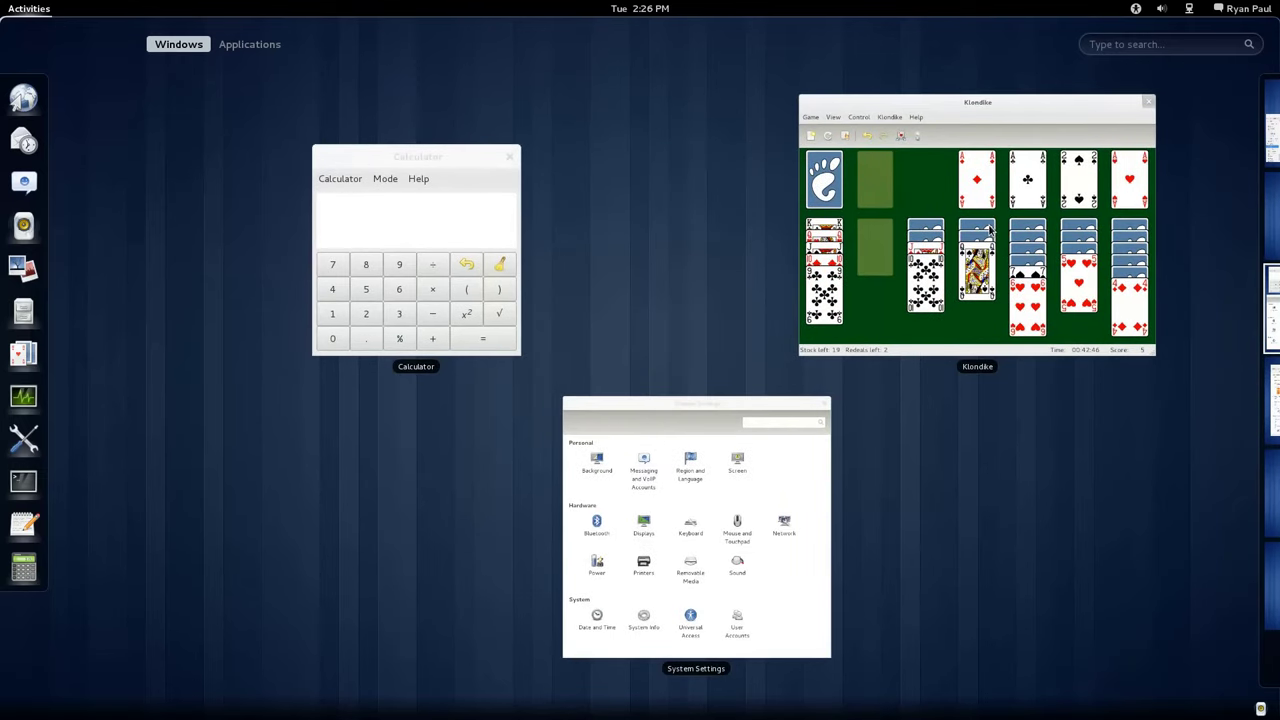
left_click(990, 230)
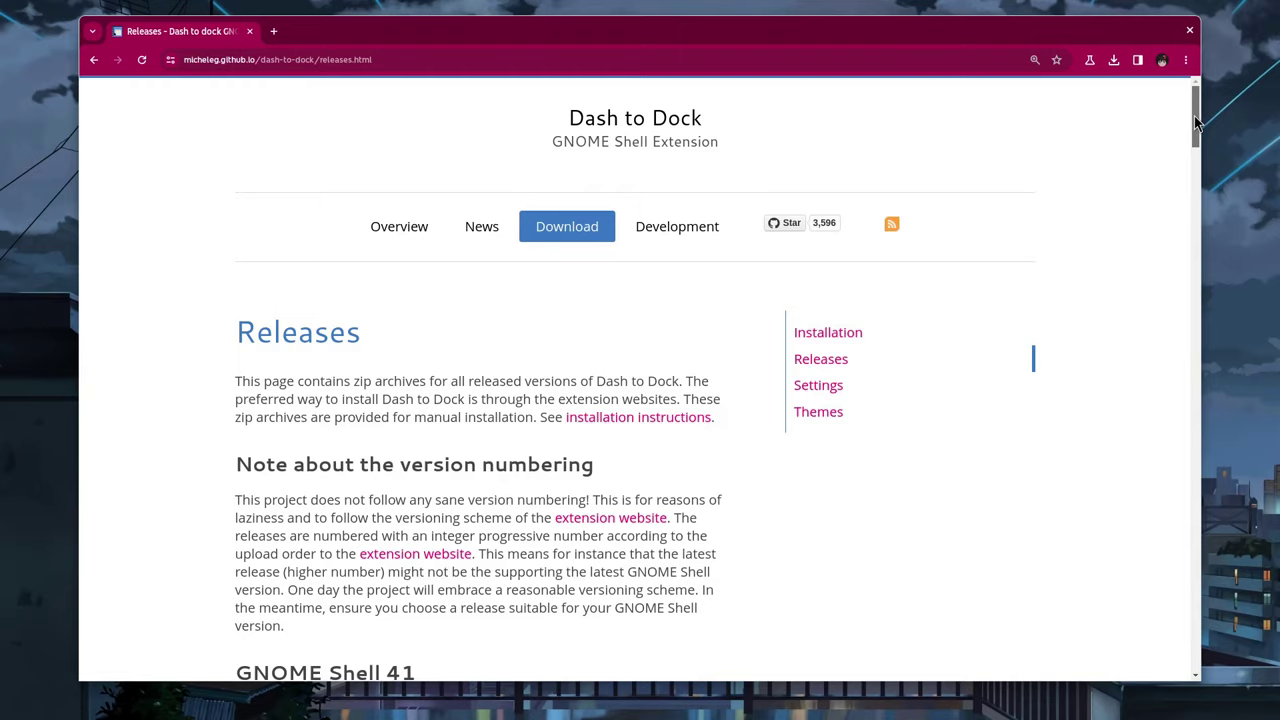
Step: Look through the Dash to Dock releases page and the file list of the dash-to-panel repository
left_click_drag(1196, 121, 1192, 675)
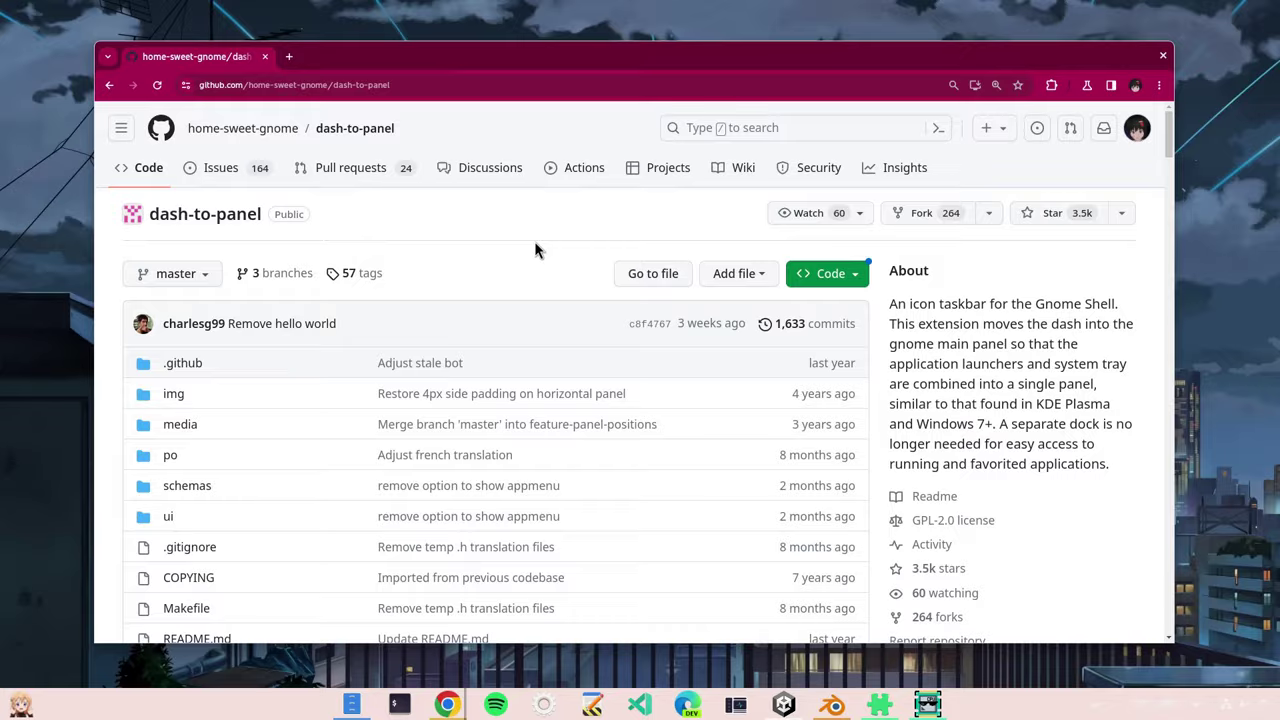
scroll(534, 243, "down", 6)
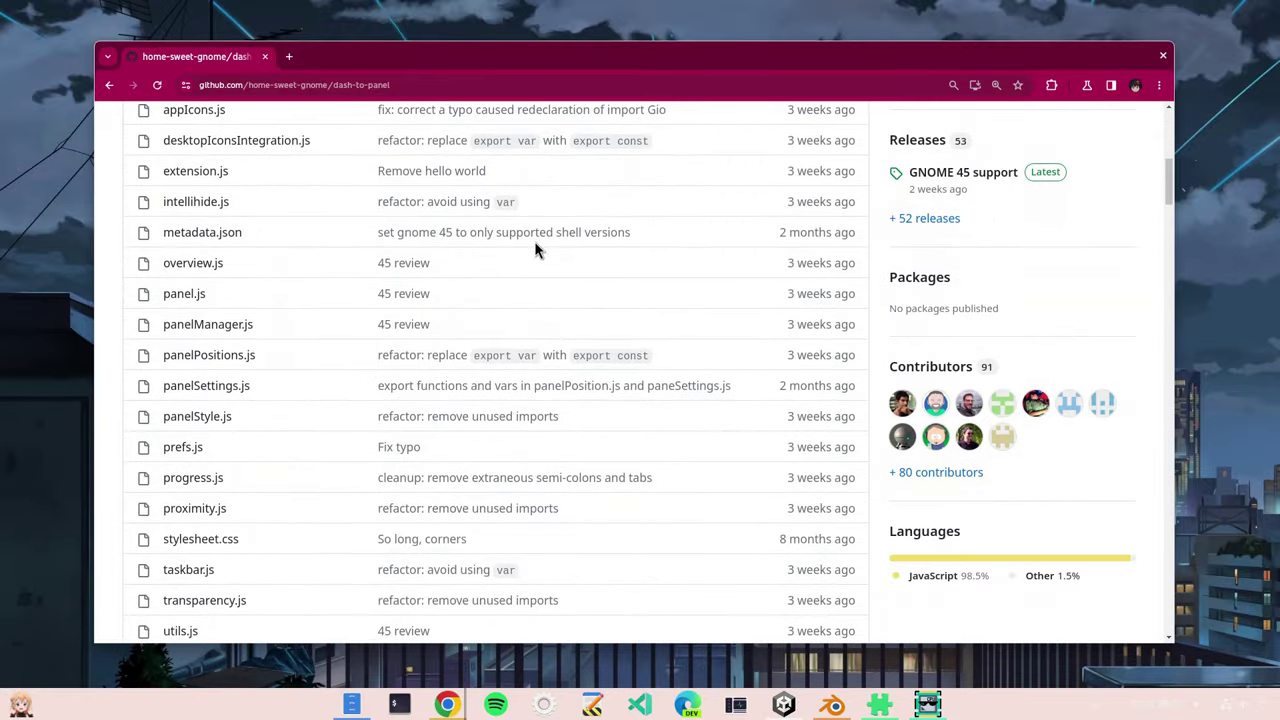
scroll(534, 246, "down", 5)
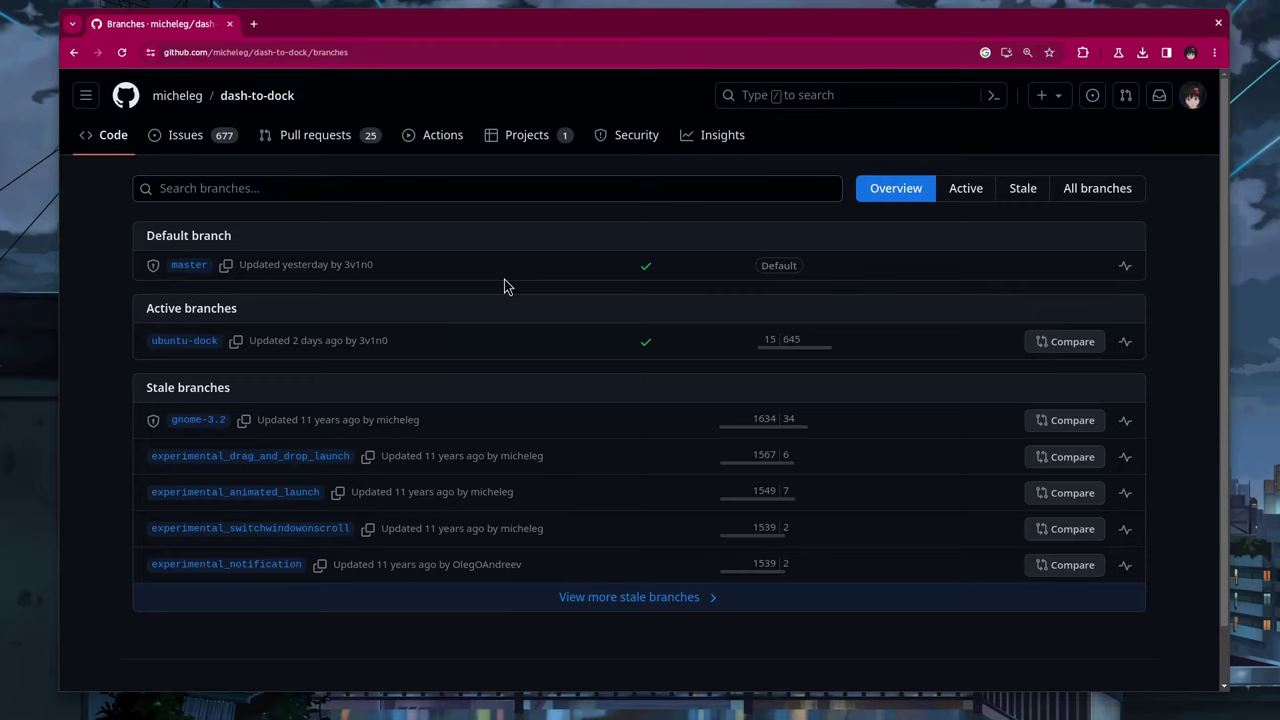
Step: Reopen the closed dash2dock-lite repository page and read through its file list and README
key("ctrl+shift+t")
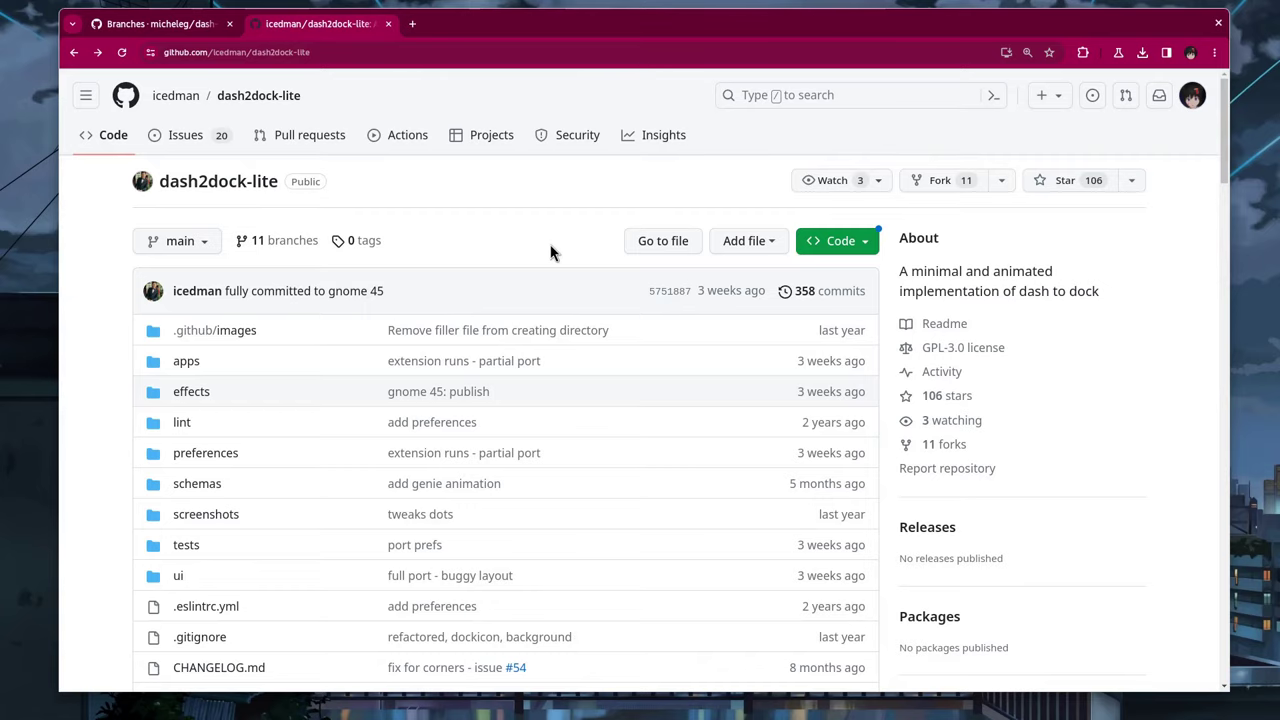
scroll(550, 252, "down", 6)
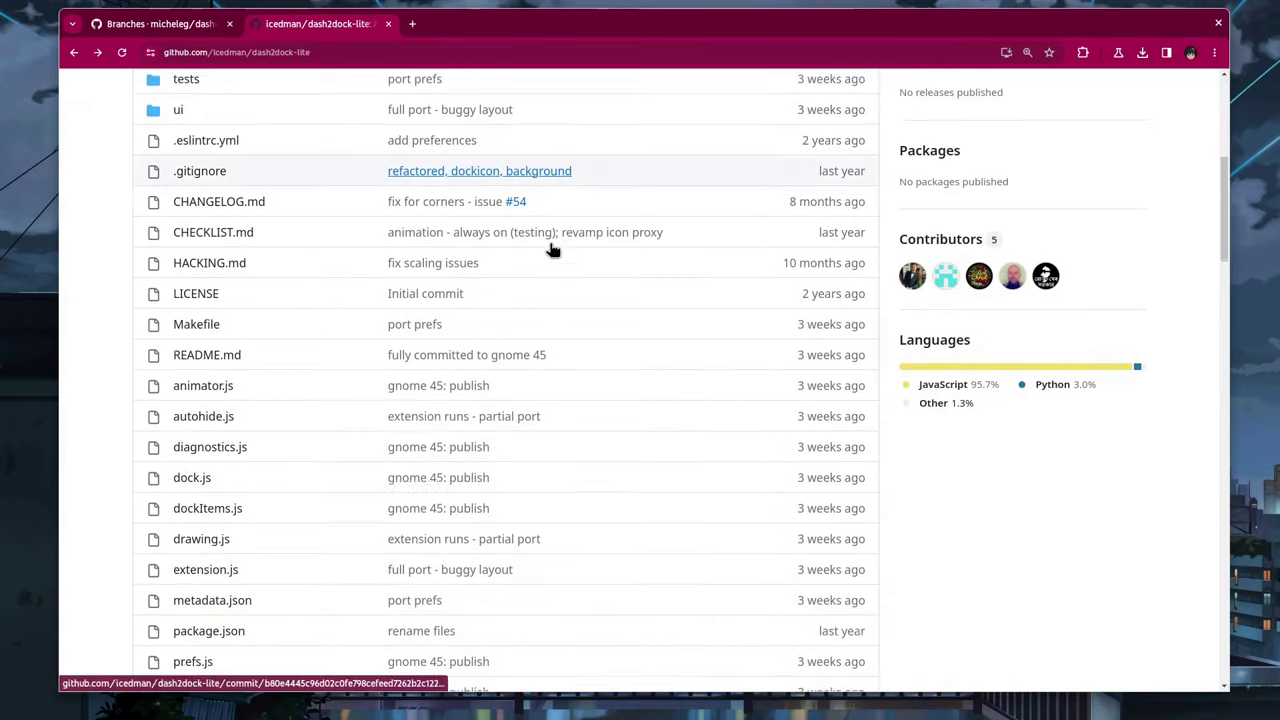
scroll(551, 247, "down", 6)
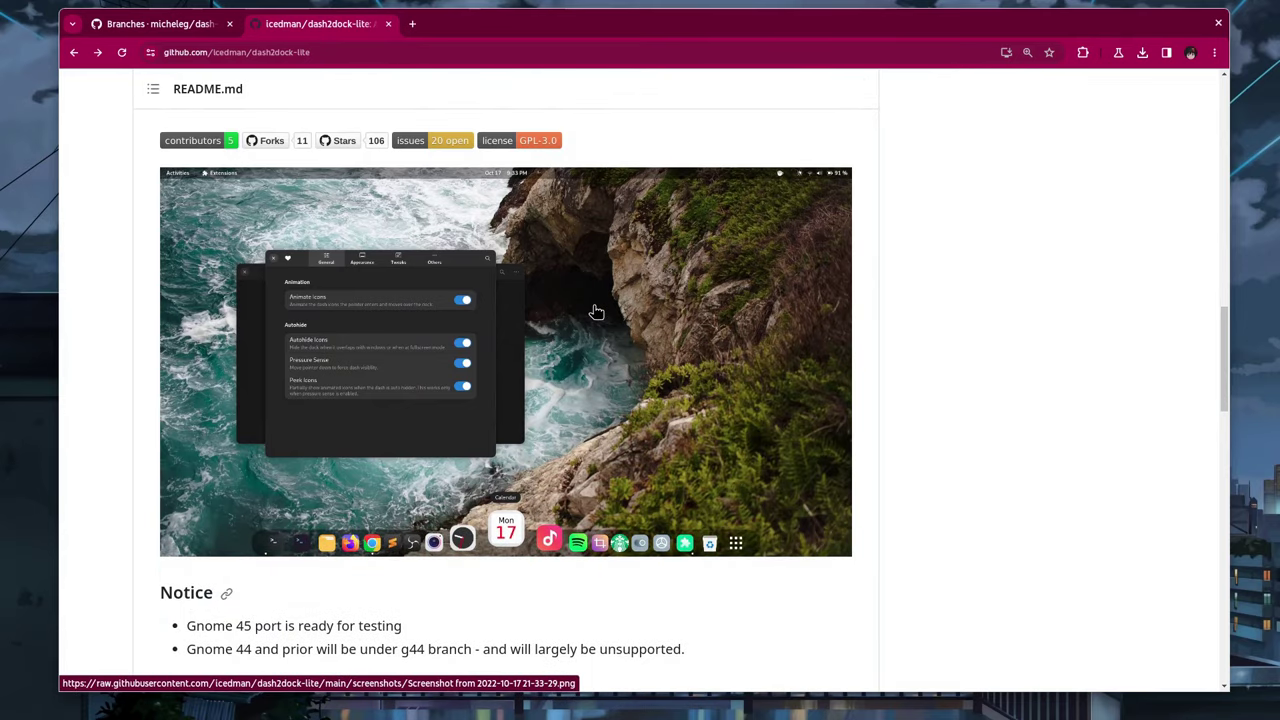
scroll(595, 314, "down", 5)
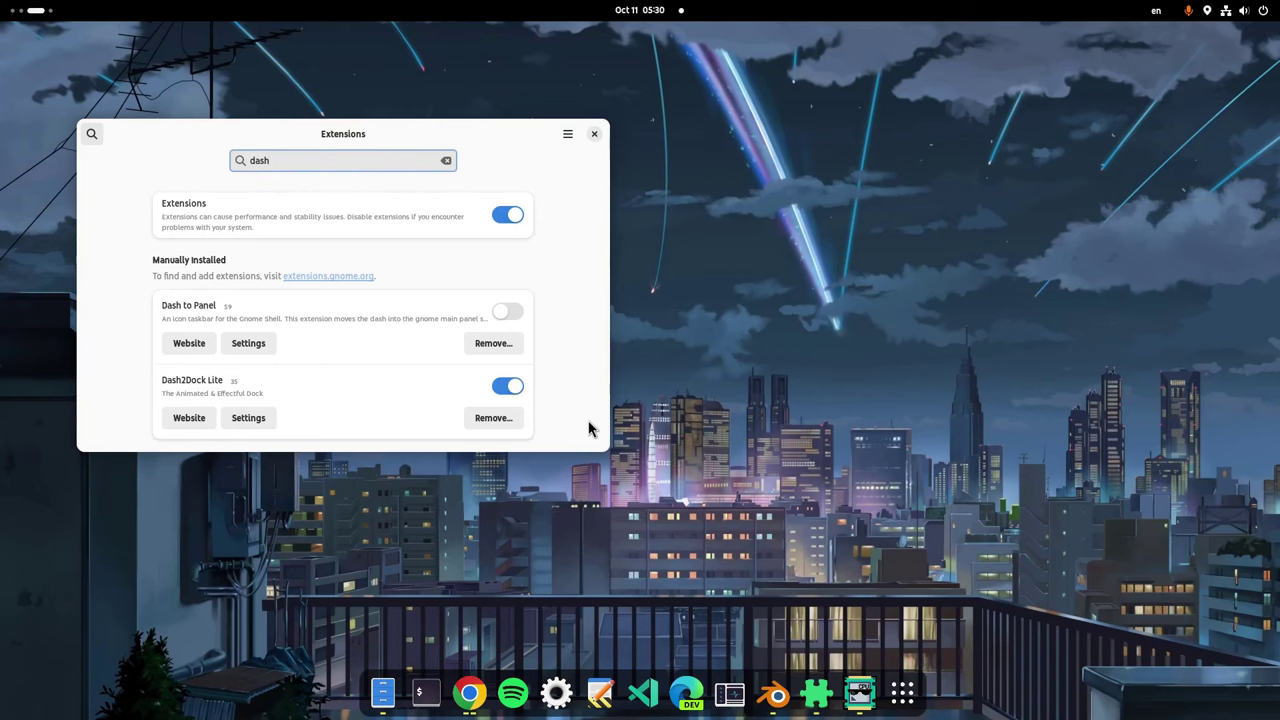
Step: Open the settings of the Dash2Dock Lite extension and move their window away from the Extensions window
left_click(246, 419)
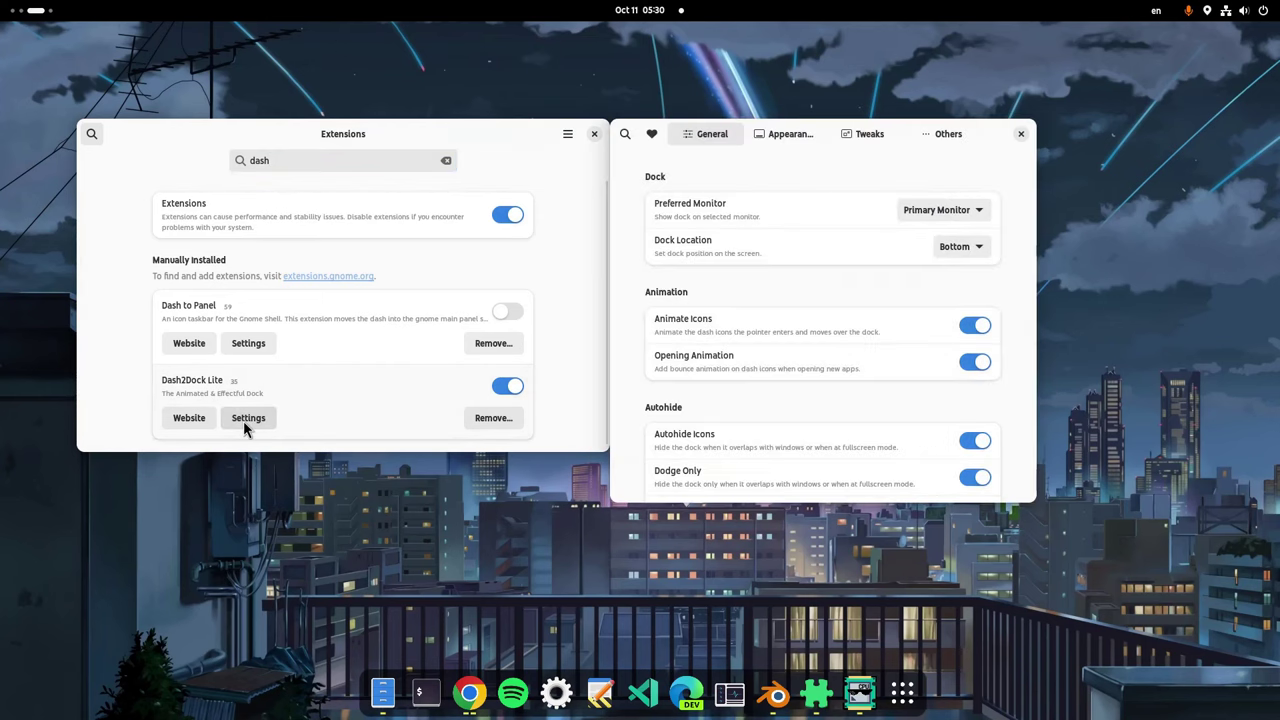
left_click_drag(771, 177, 884, 171)
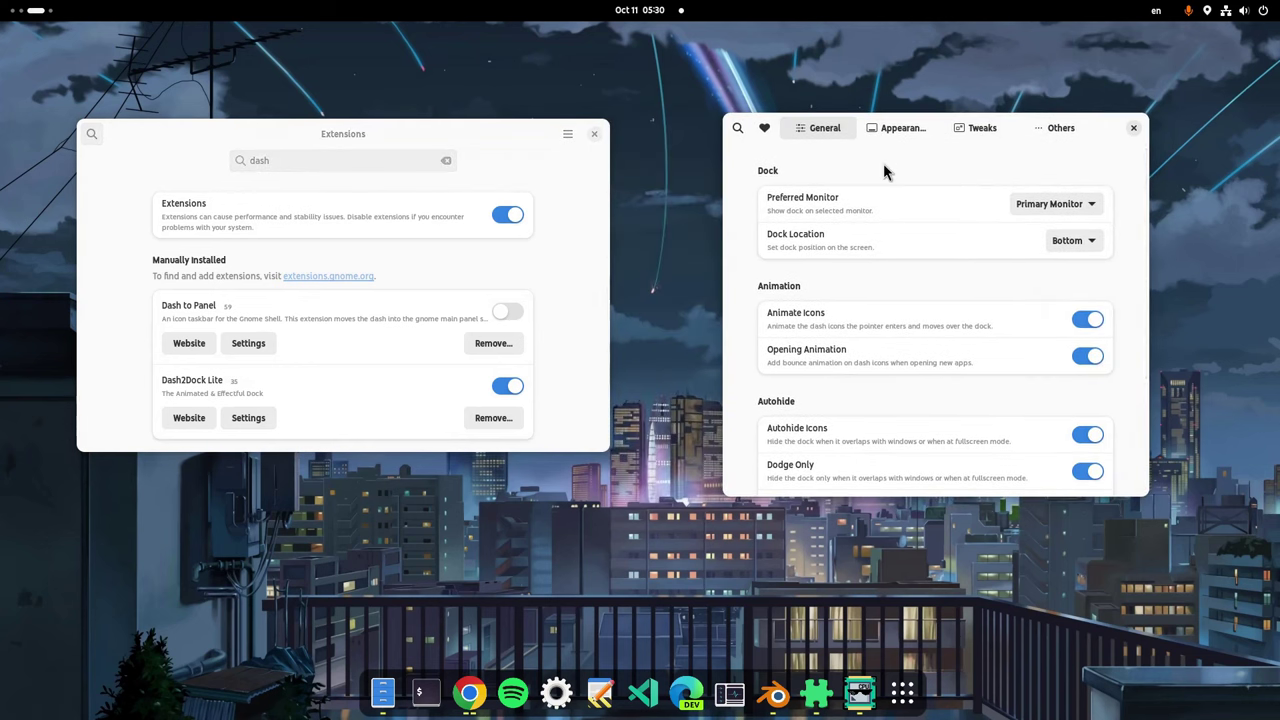
Step: Try the dock location Left (experimental) and return it to Bottom
left_click(1070, 245)
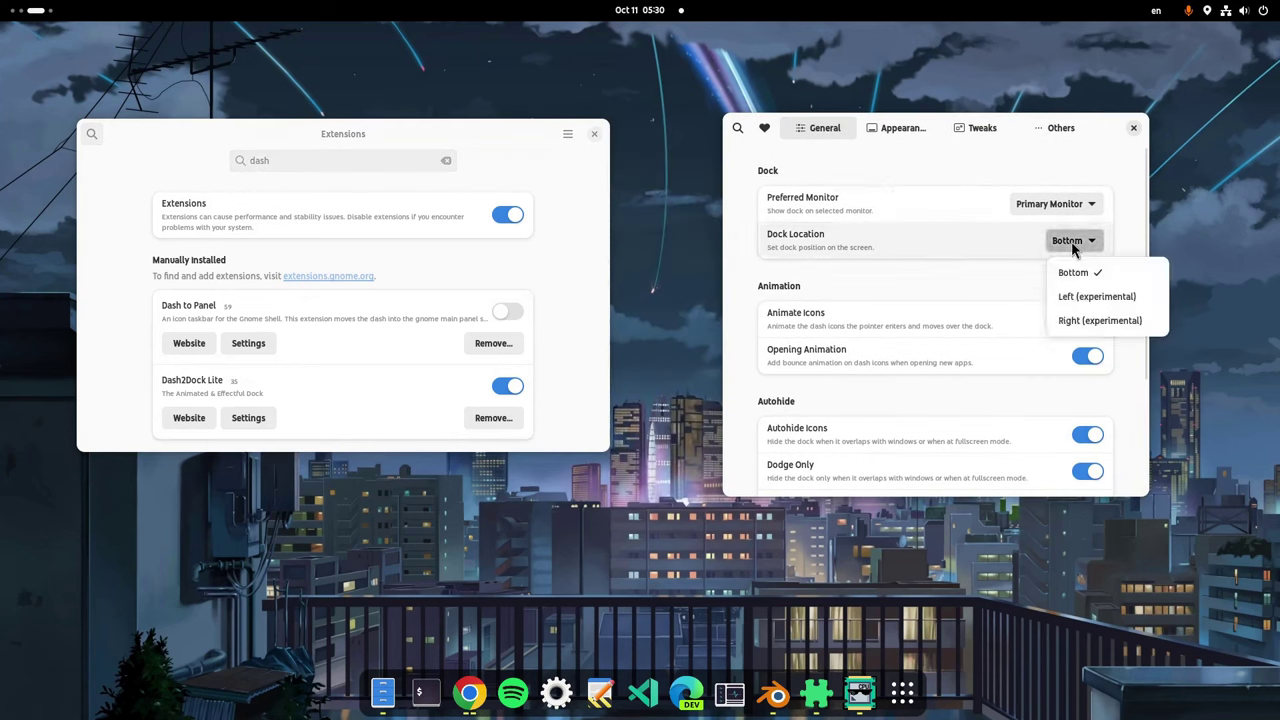
left_click(1077, 298)
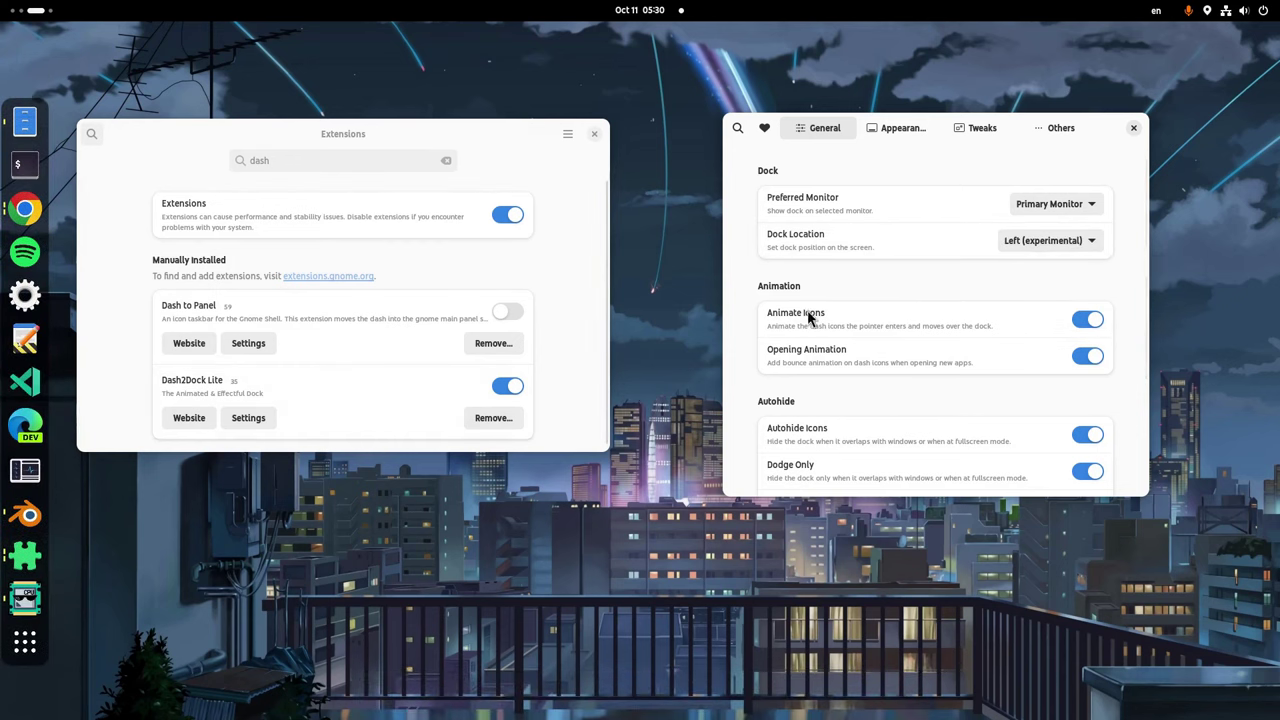
left_click(1016, 248)
left_click(1027, 276)
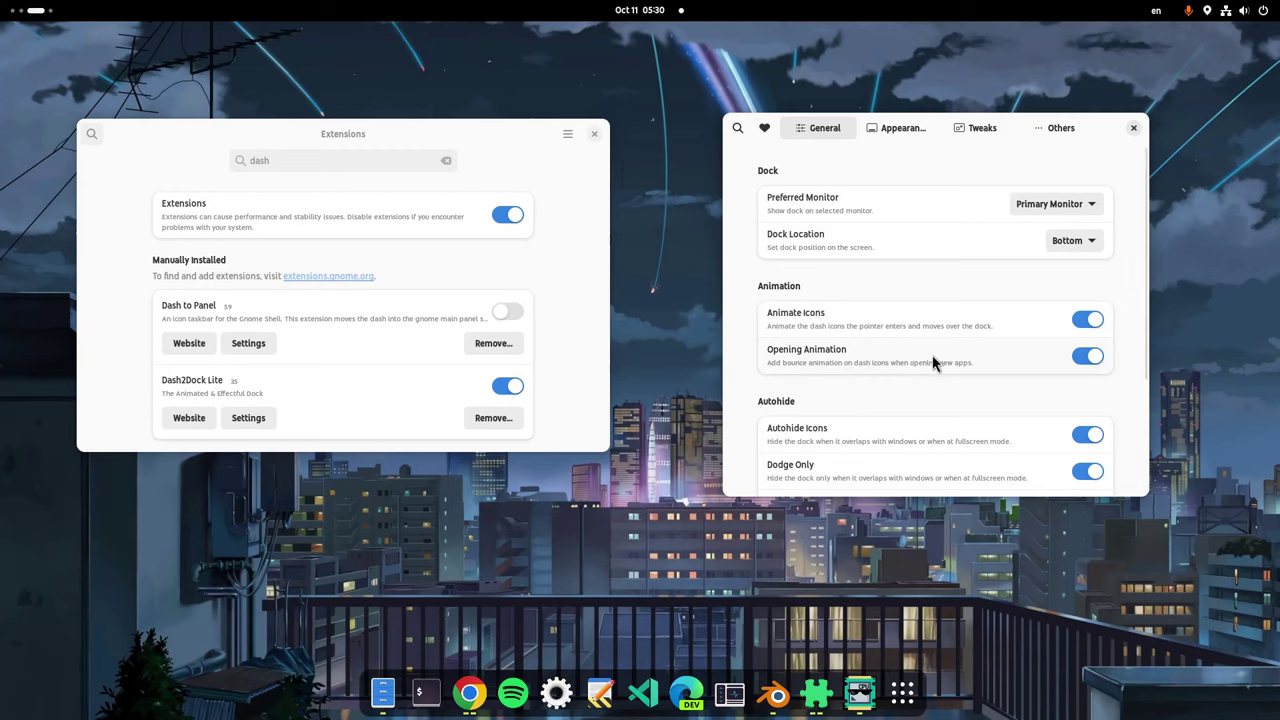
Step: Review the dock's animation and autohide options, and open the appearance settings
scroll(932, 364, "down", 3)
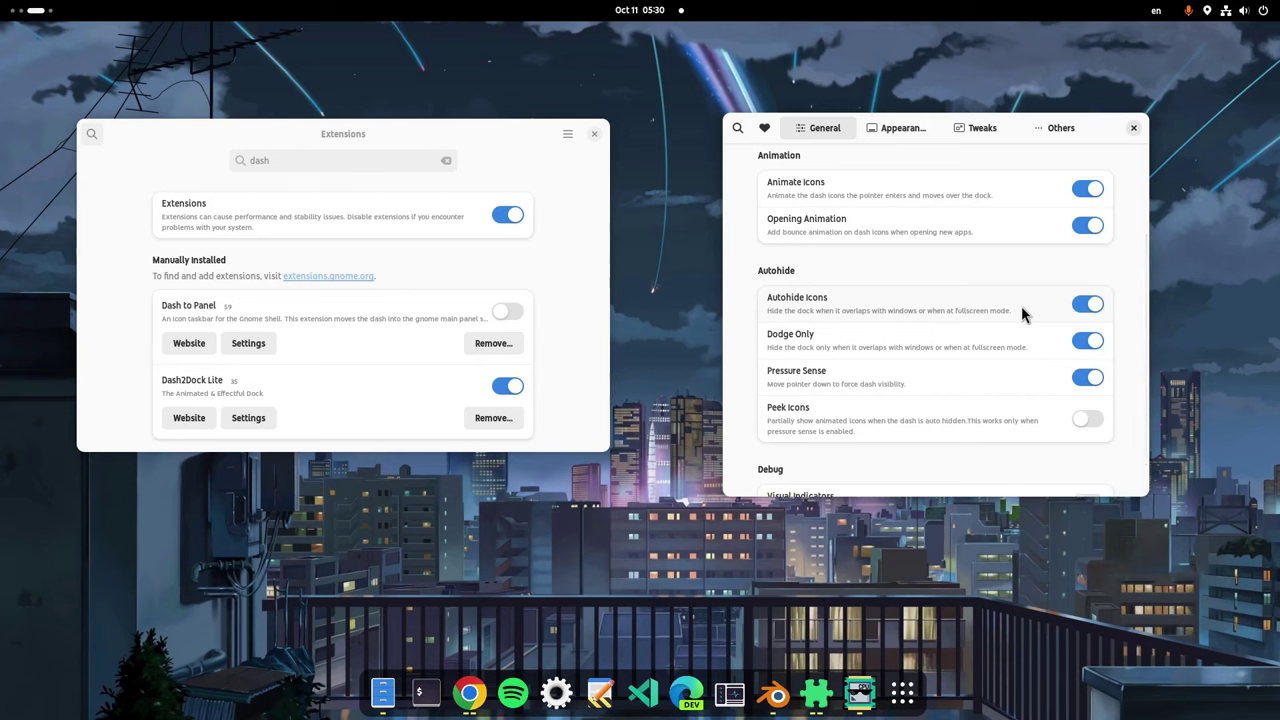
left_click_drag(920, 280, 870, 289)
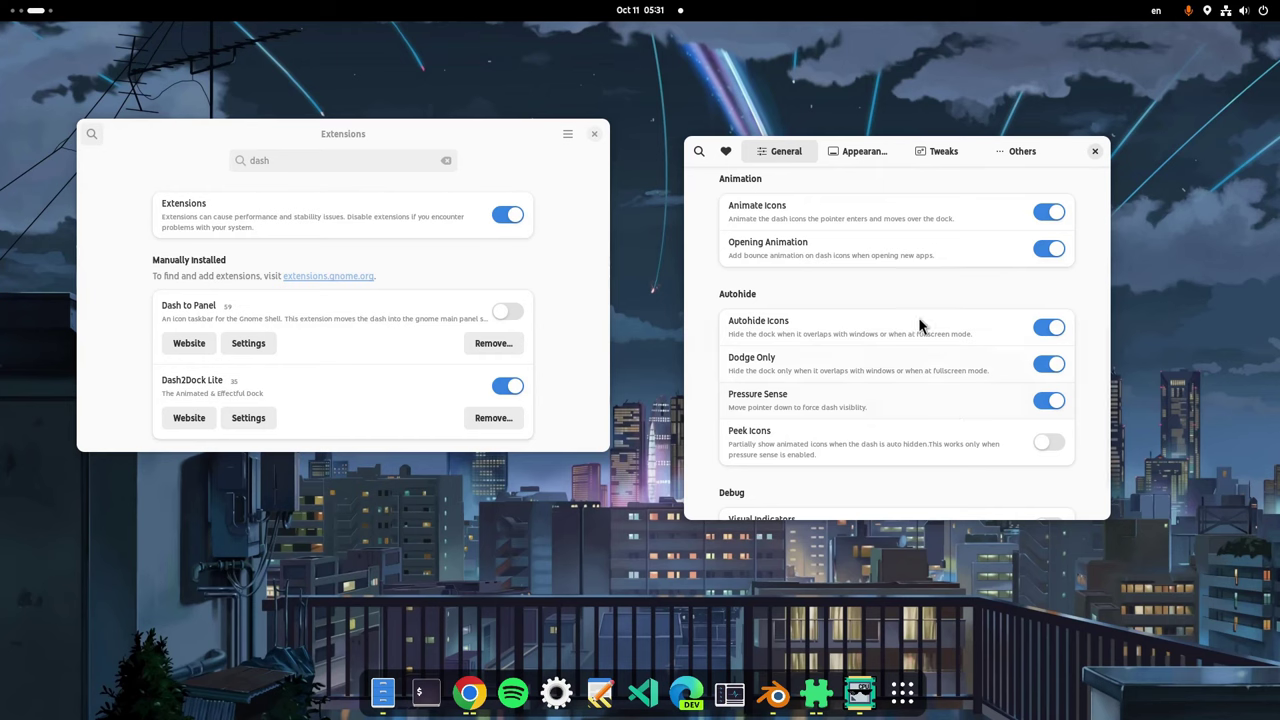
left_click(857, 162)
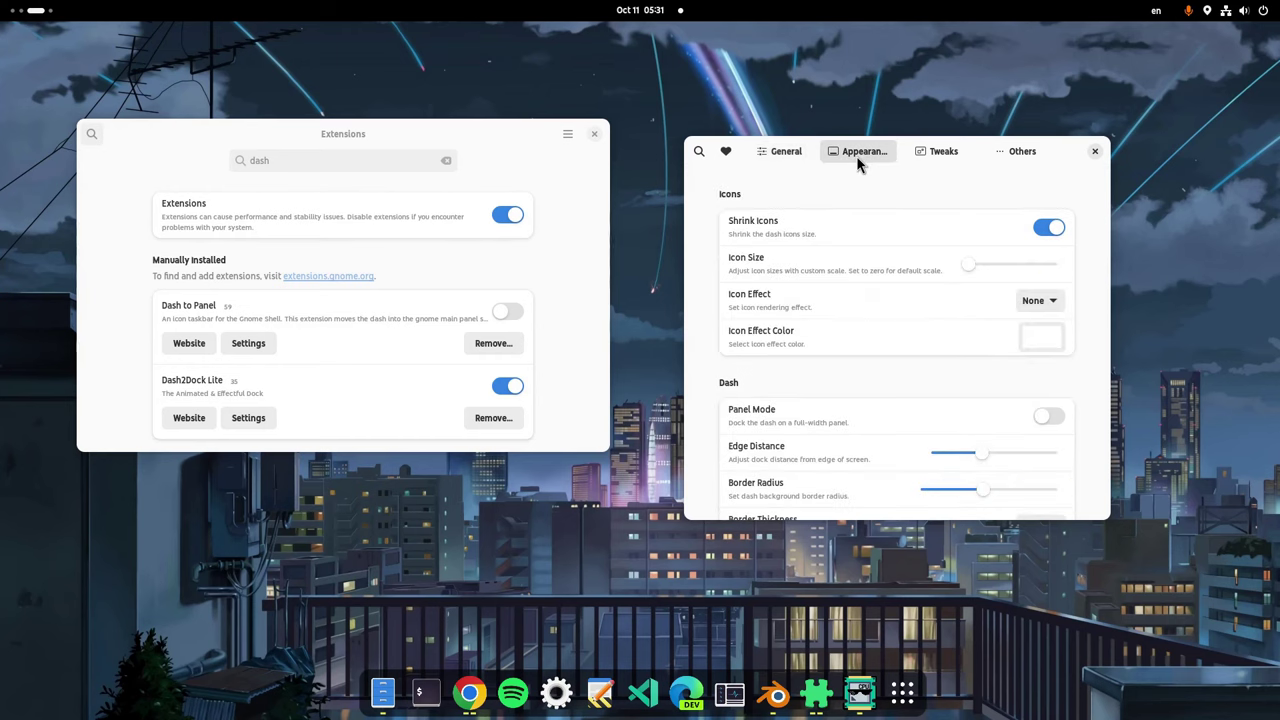
Step: Try the dock with Shrink Icons off, and switch it back on while keeping the icon size at its minimum
left_click(1048, 228)
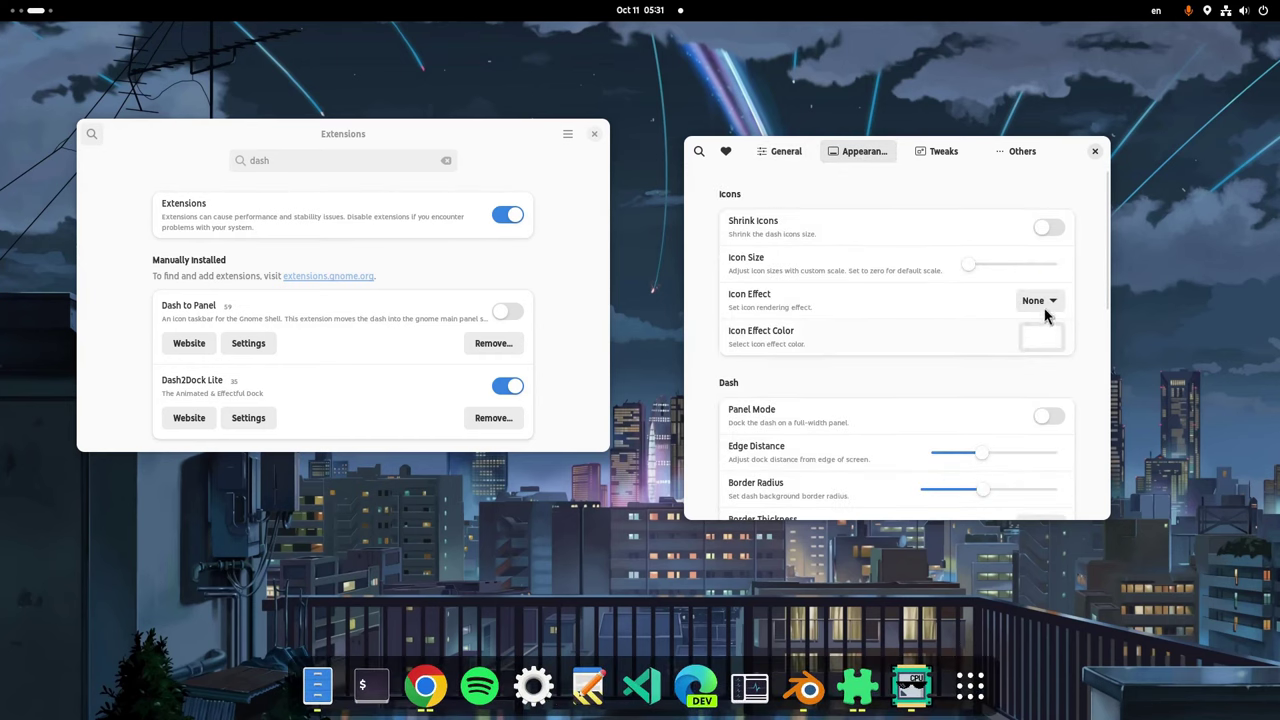
left_click(1048, 226)
left_click_drag(972, 266, 933, 277)
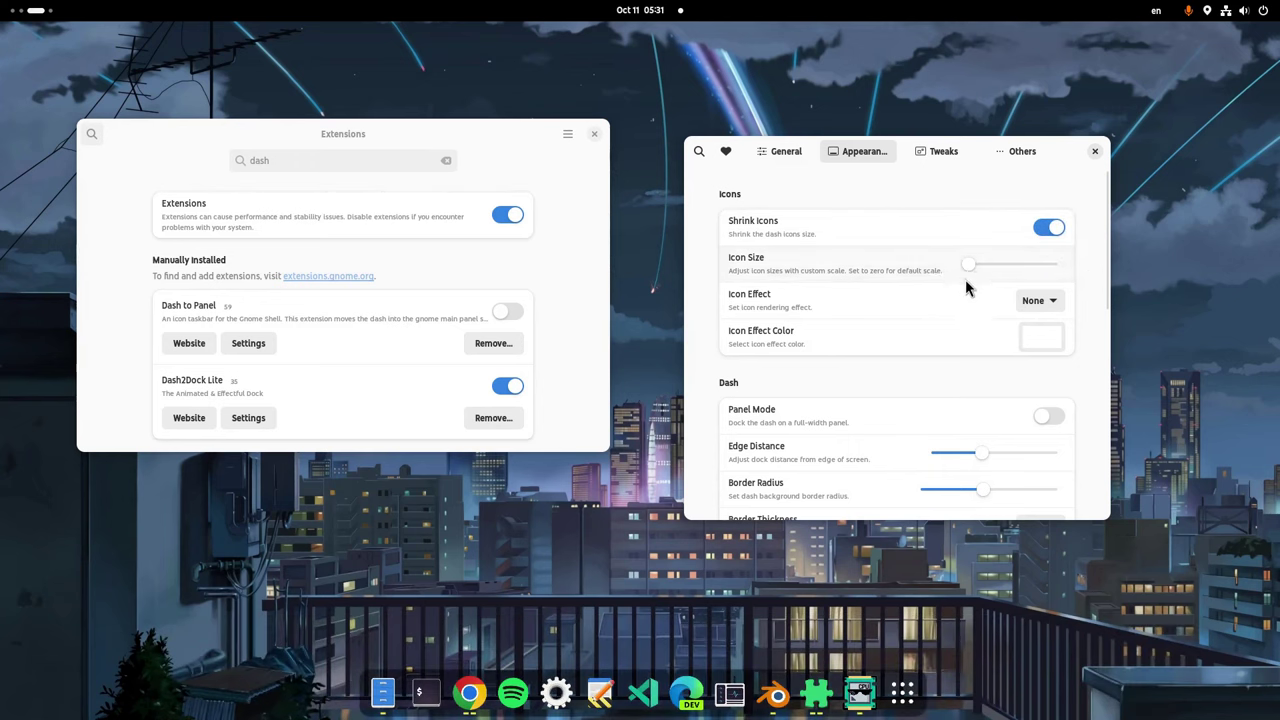
Step: Try the Tint icon effect with the effect color #B55353, and set the icon effect back to None
left_click(1037, 310)
left_click(1044, 352)
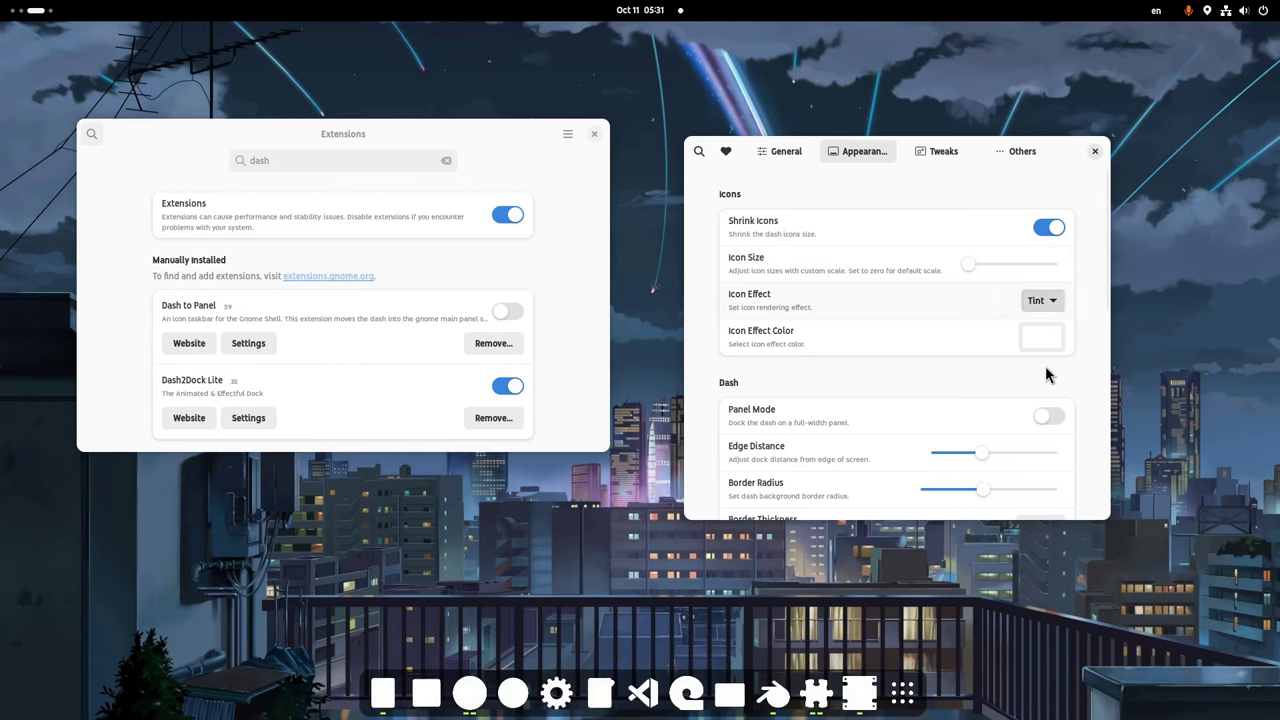
left_click(1042, 338)
left_click(954, 341)
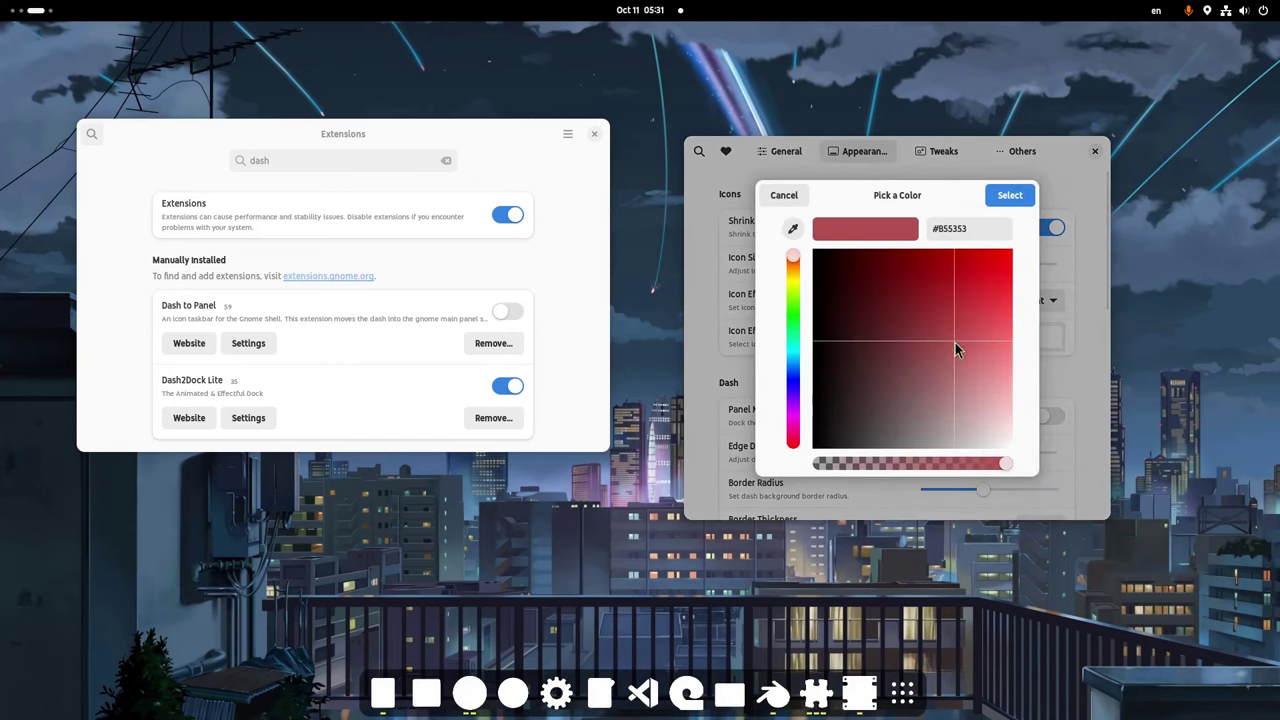
left_click(1009, 195)
left_click(1036, 300)
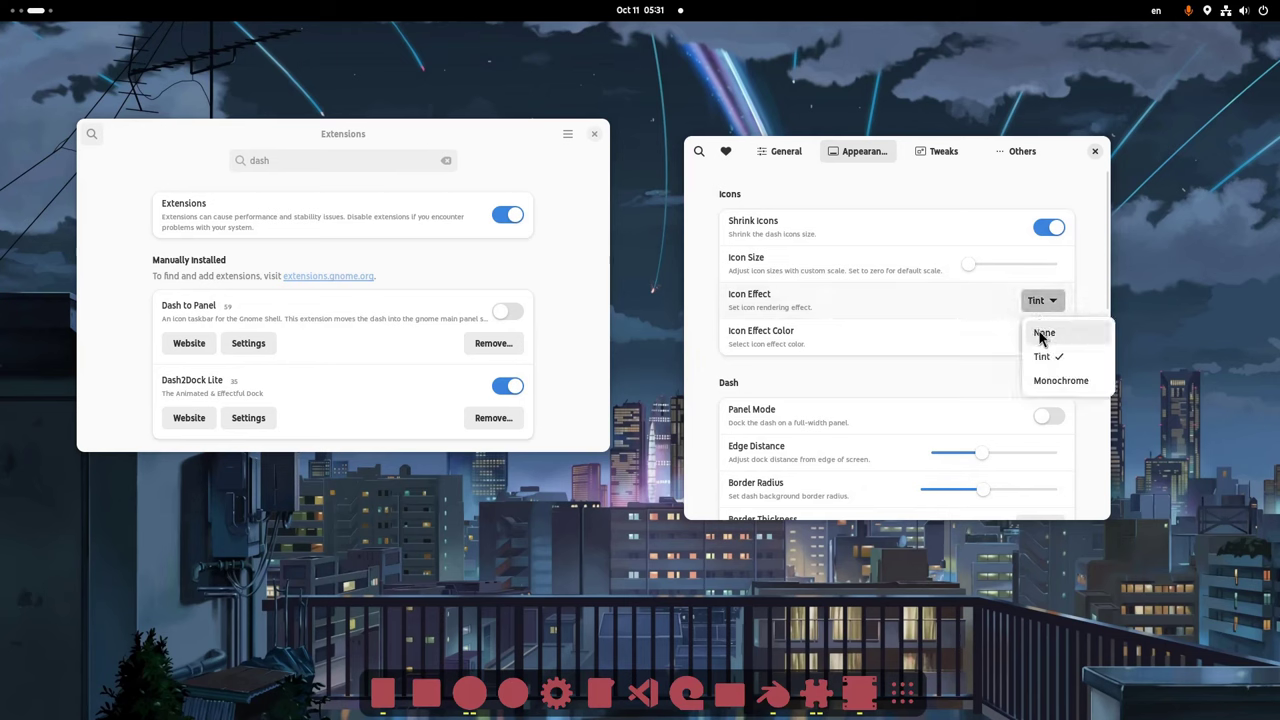
left_click(1042, 333)
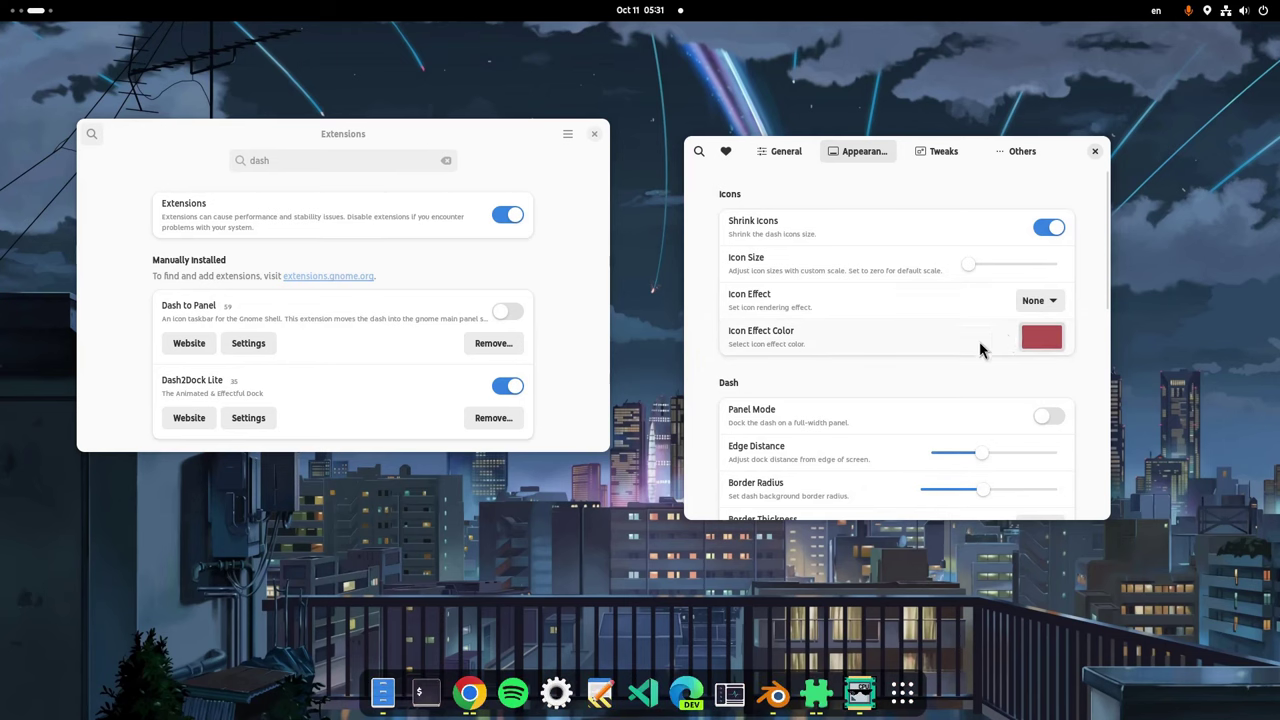
Step: Try the dock in Panel Mode and switch the mode off again
left_click(1050, 418)
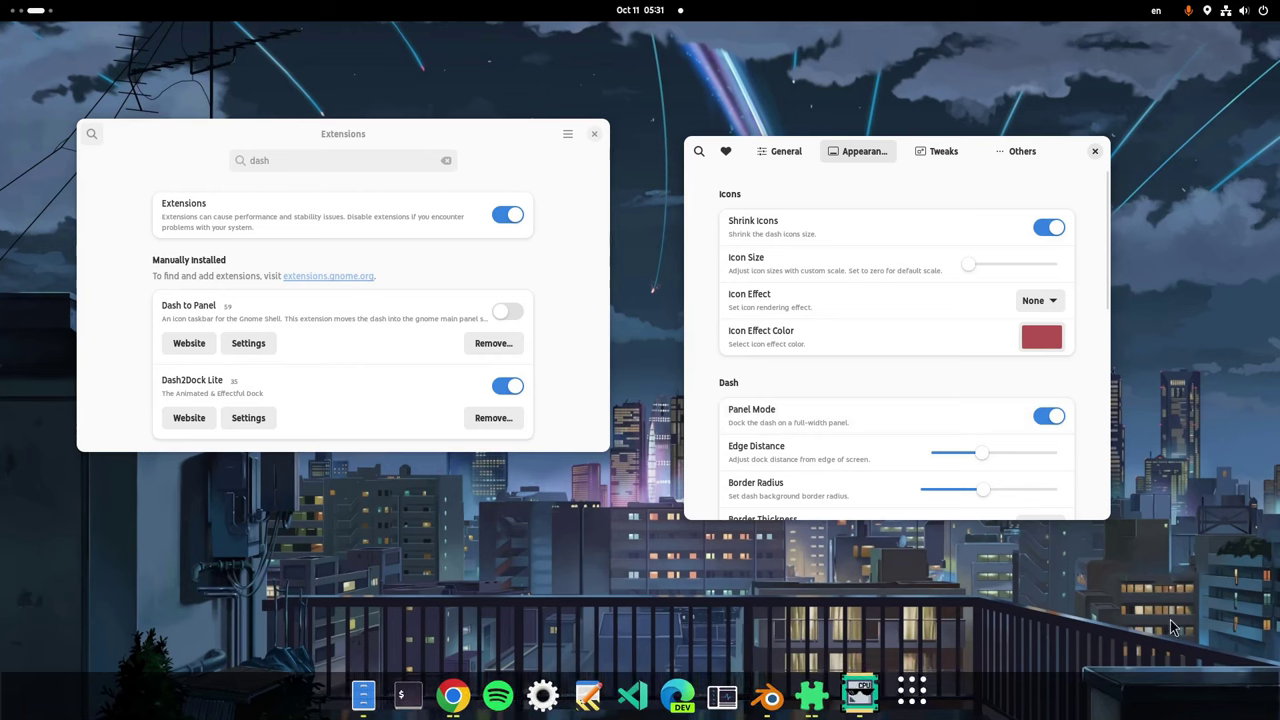
left_click(1048, 420)
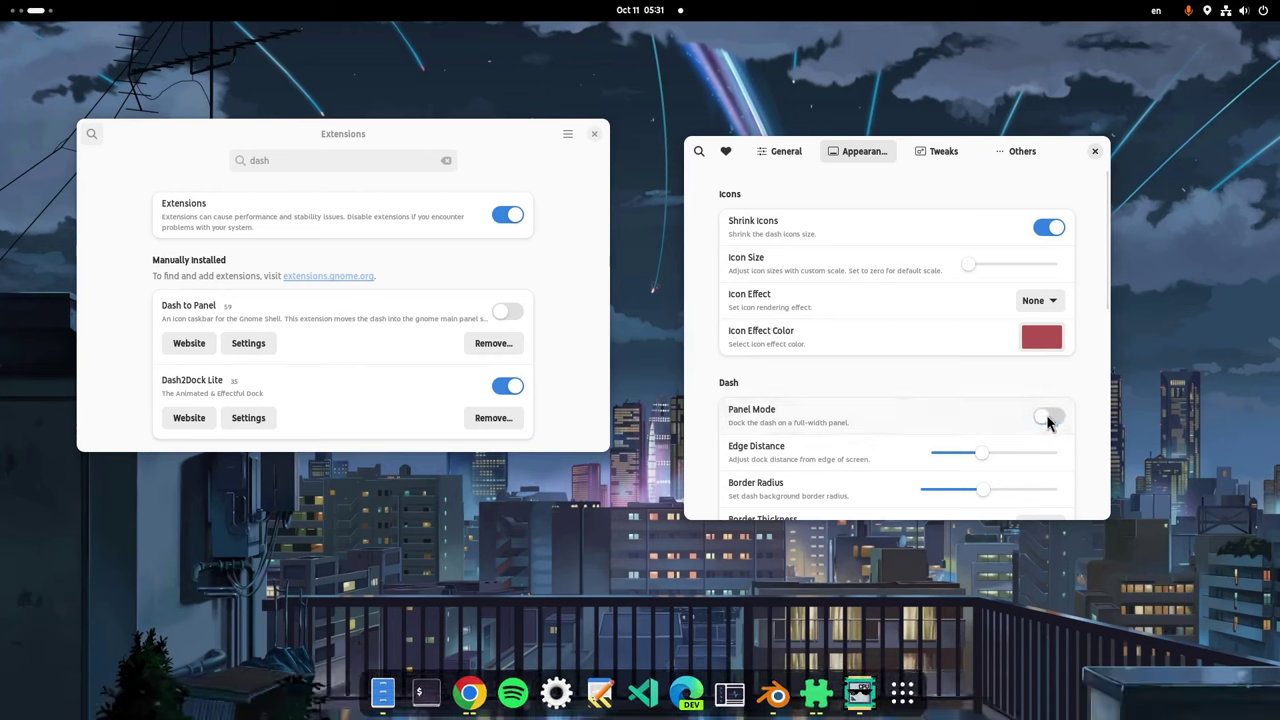
Step: Reduce the dock's edge distance slightly and increase its border radius
scroll(1075, 436, "down", 5)
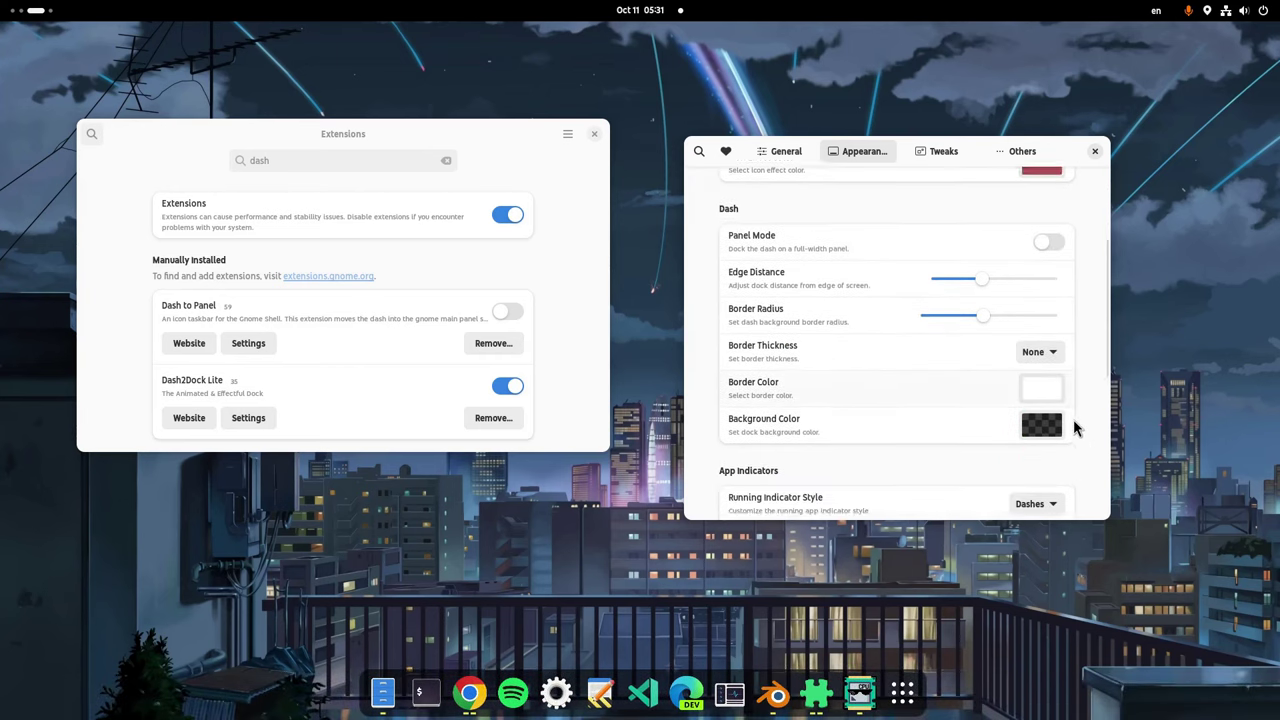
left_click_drag(985, 240, 1011, 287)
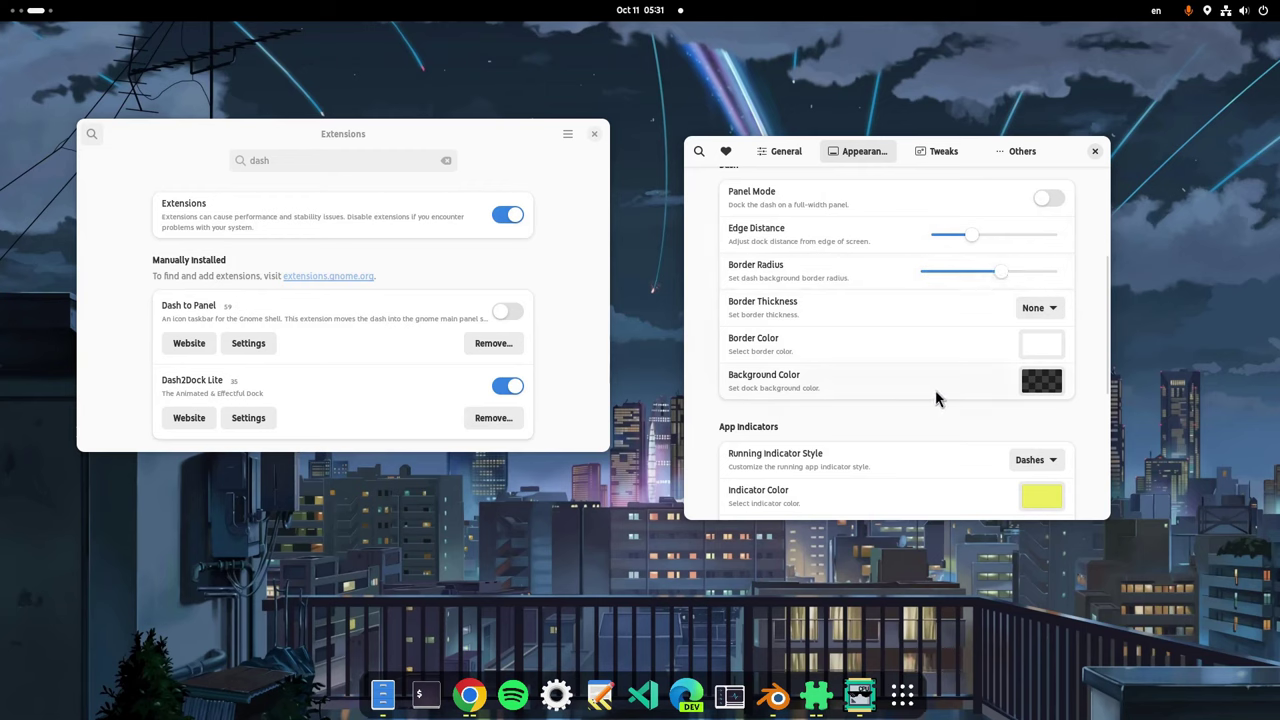
Step: Examine the available running indicator styles and leave the list without choosing one
scroll(944, 400, "down", 3)
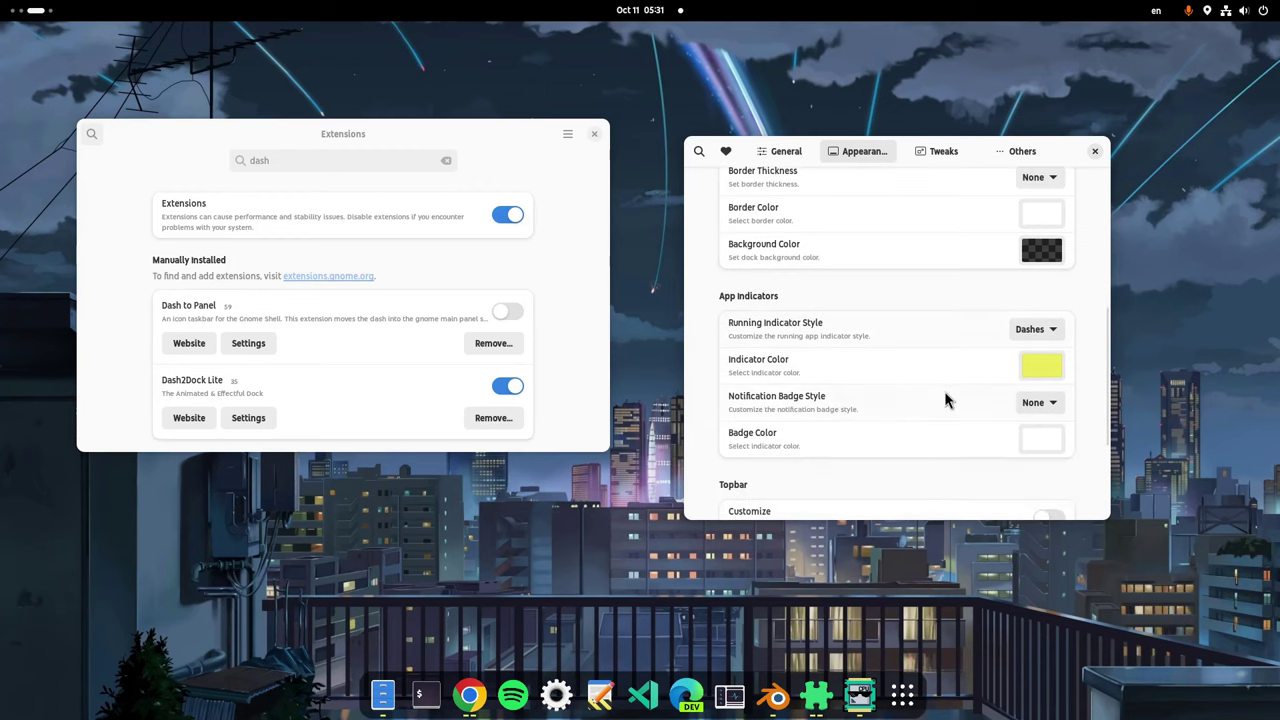
left_click(1051, 336)
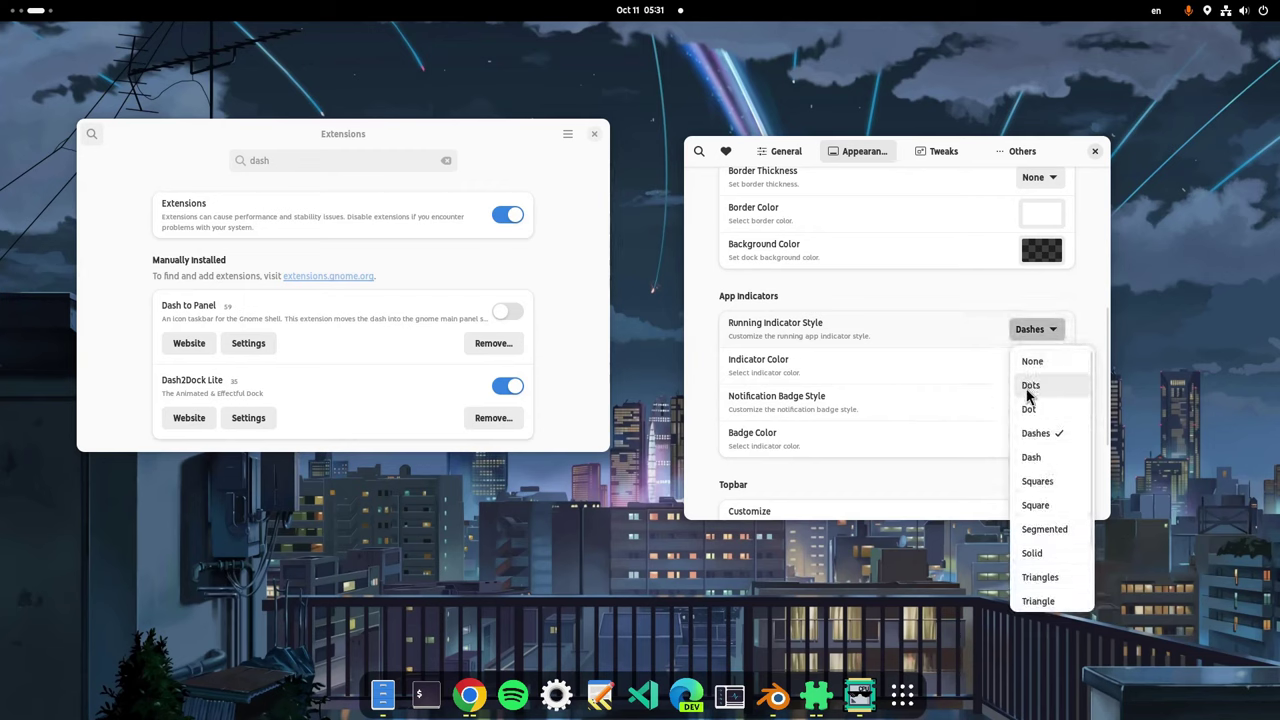
left_click(970, 315)
Step: Enable topbar customization in the appearance settings and shift the settings window slightly
scroll(968, 313, "down", 3)
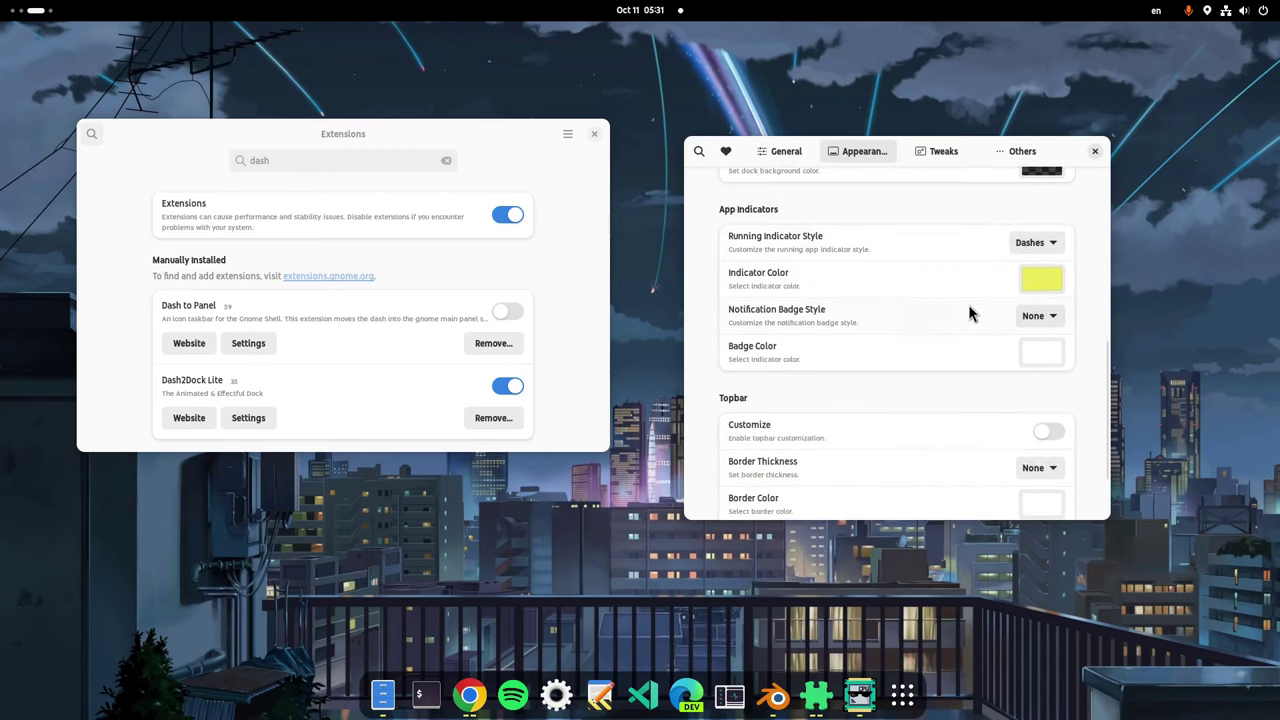
scroll(968, 313, "down", 1)
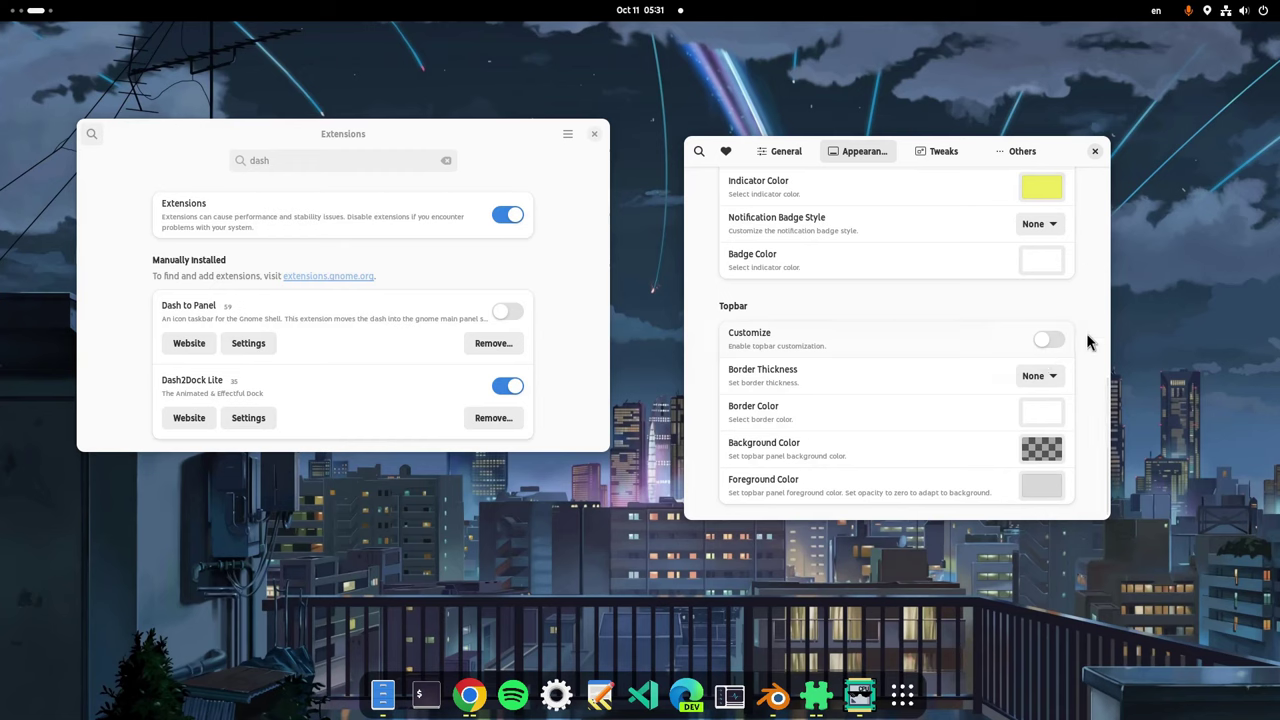
left_click(1061, 343)
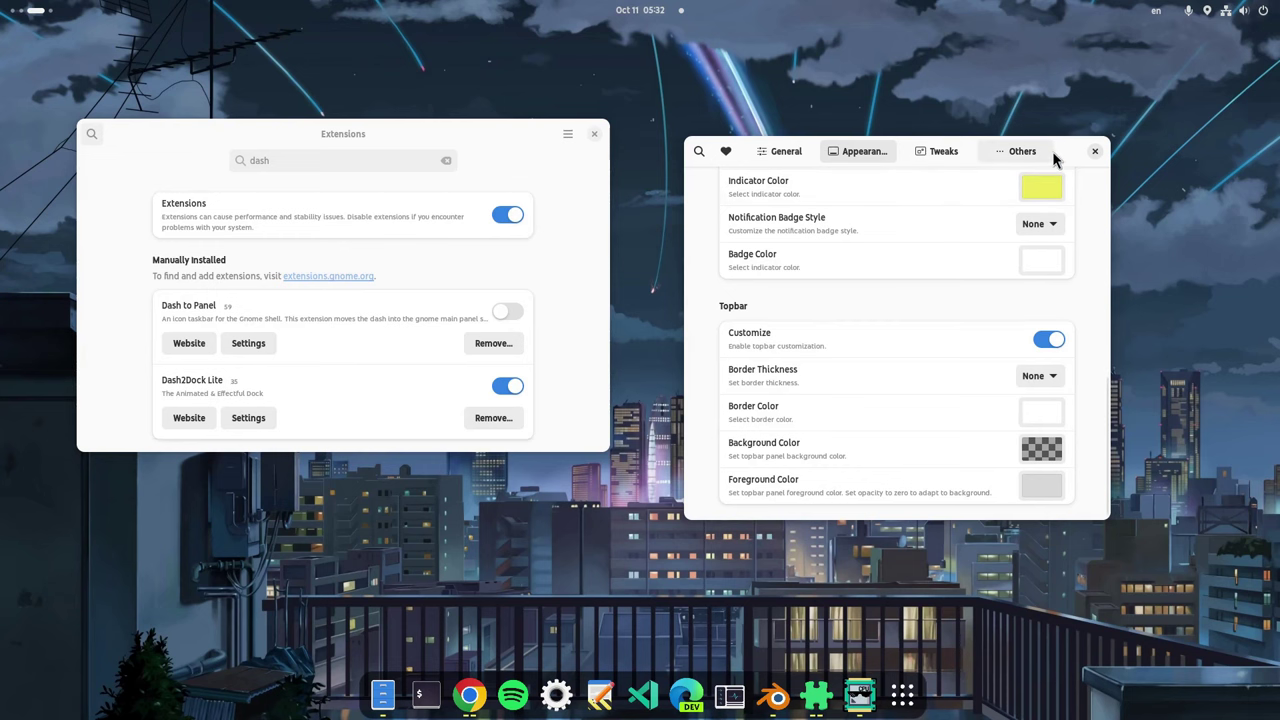
left_click_drag(1052, 151, 1039, 123)
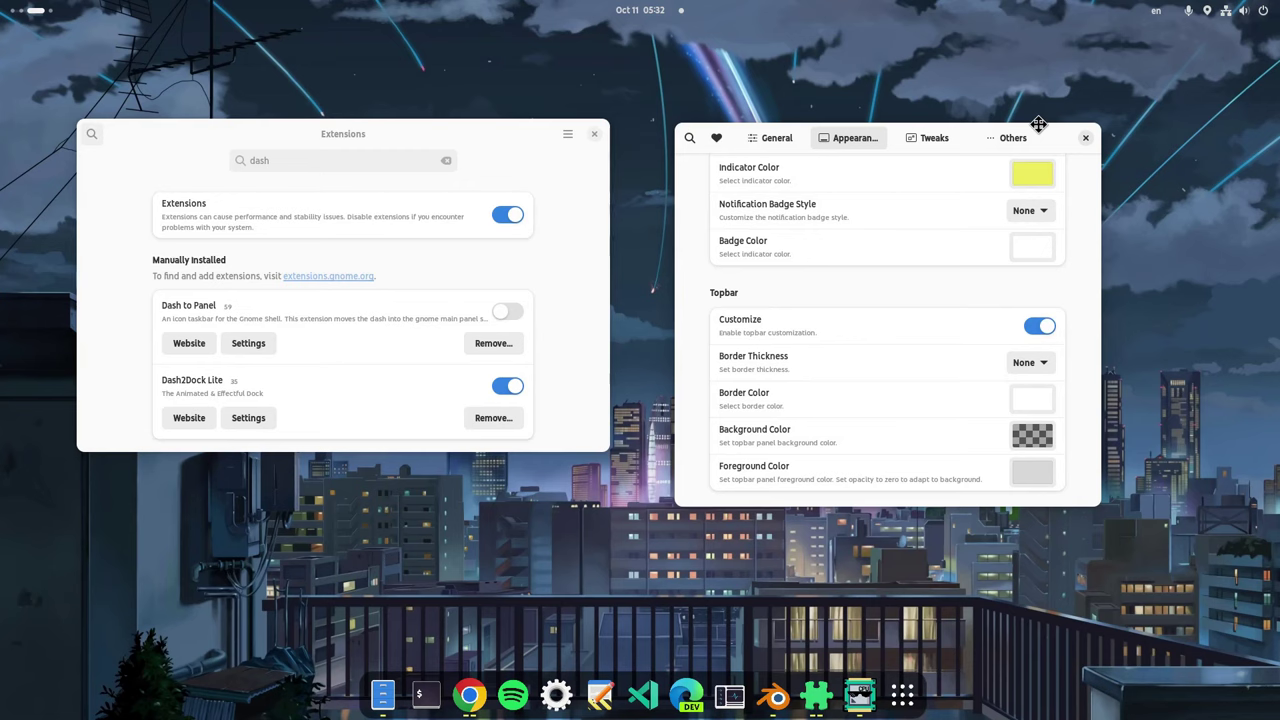
Step: Disable topbar customization and set the dock's animation magnification to 0.34 after trying 1.00
left_click(1040, 327)
left_click(928, 142)
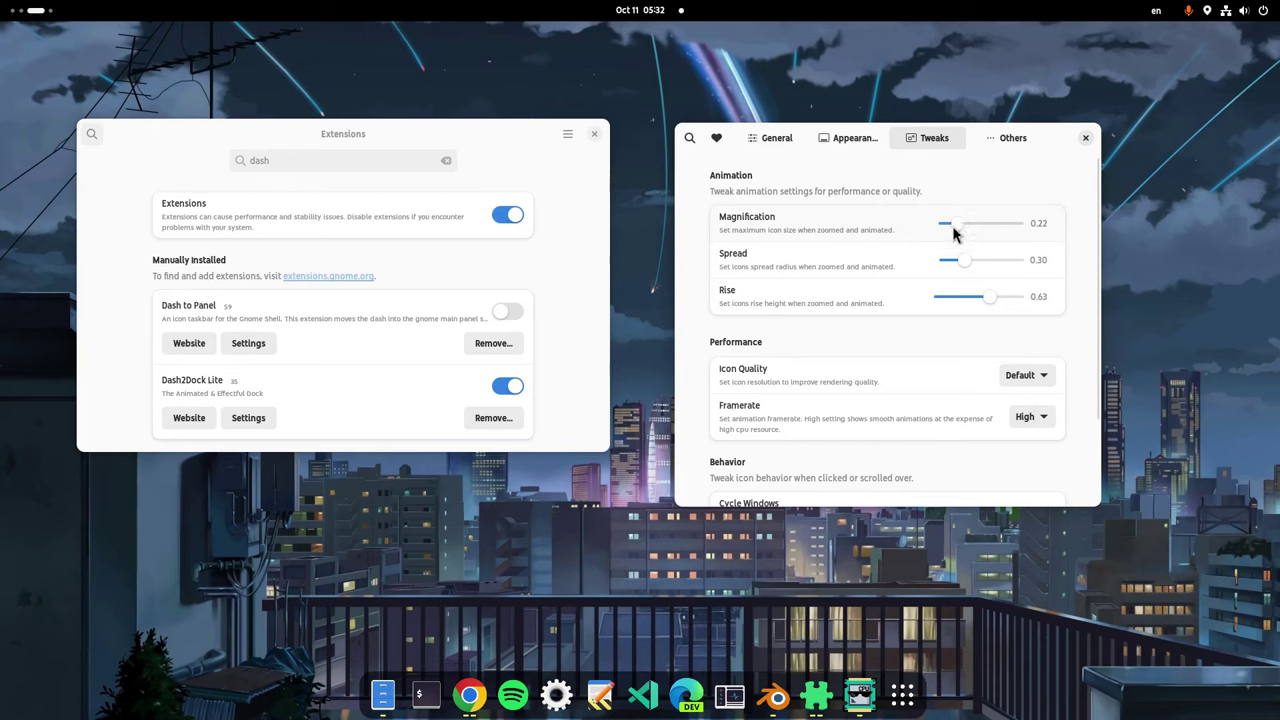
left_click_drag(955, 232, 1024, 227)
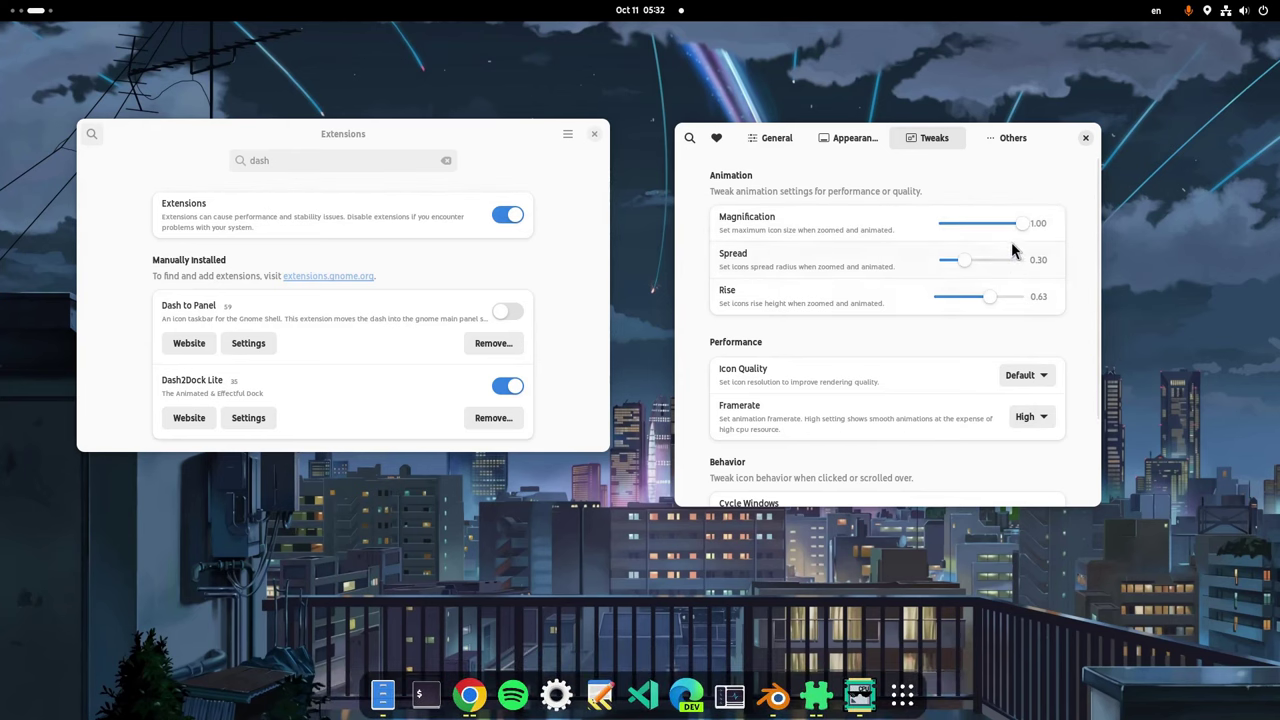
left_click_drag(1022, 228, 973, 233)
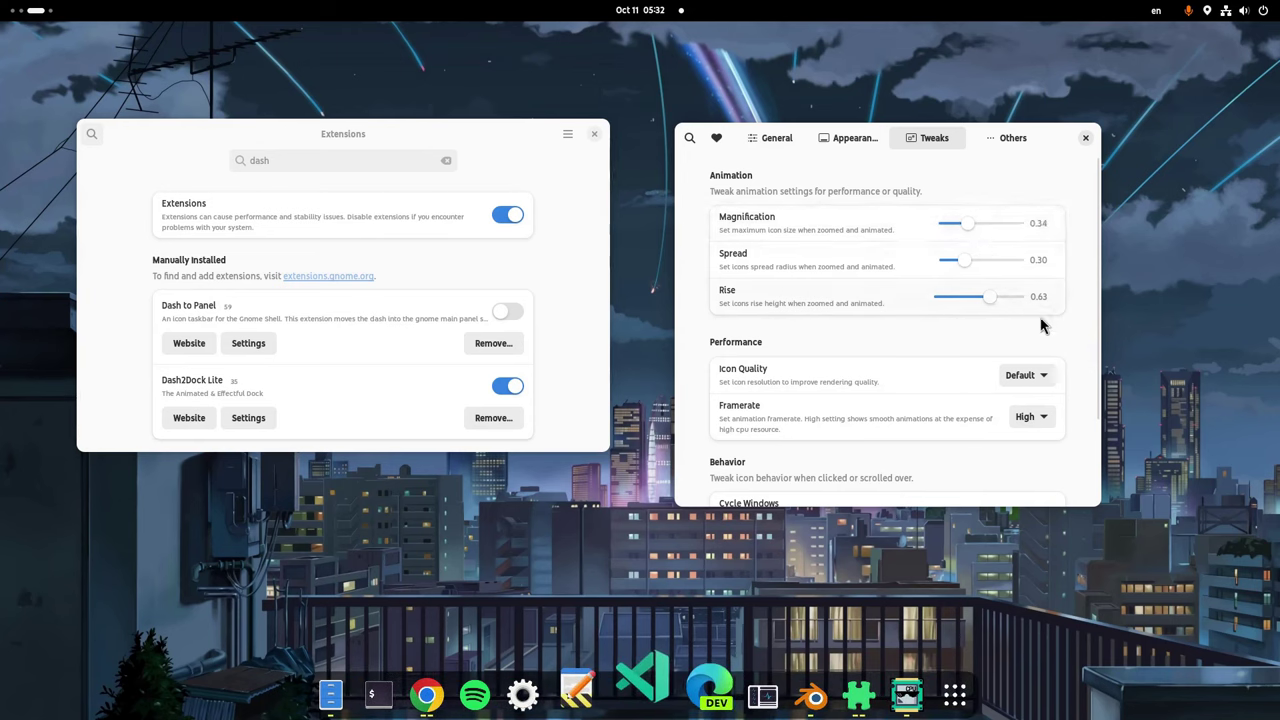
Step: Examine the icon quality options in the performance settings and keep Default
left_click_drag(1098, 262, 1095, 344)
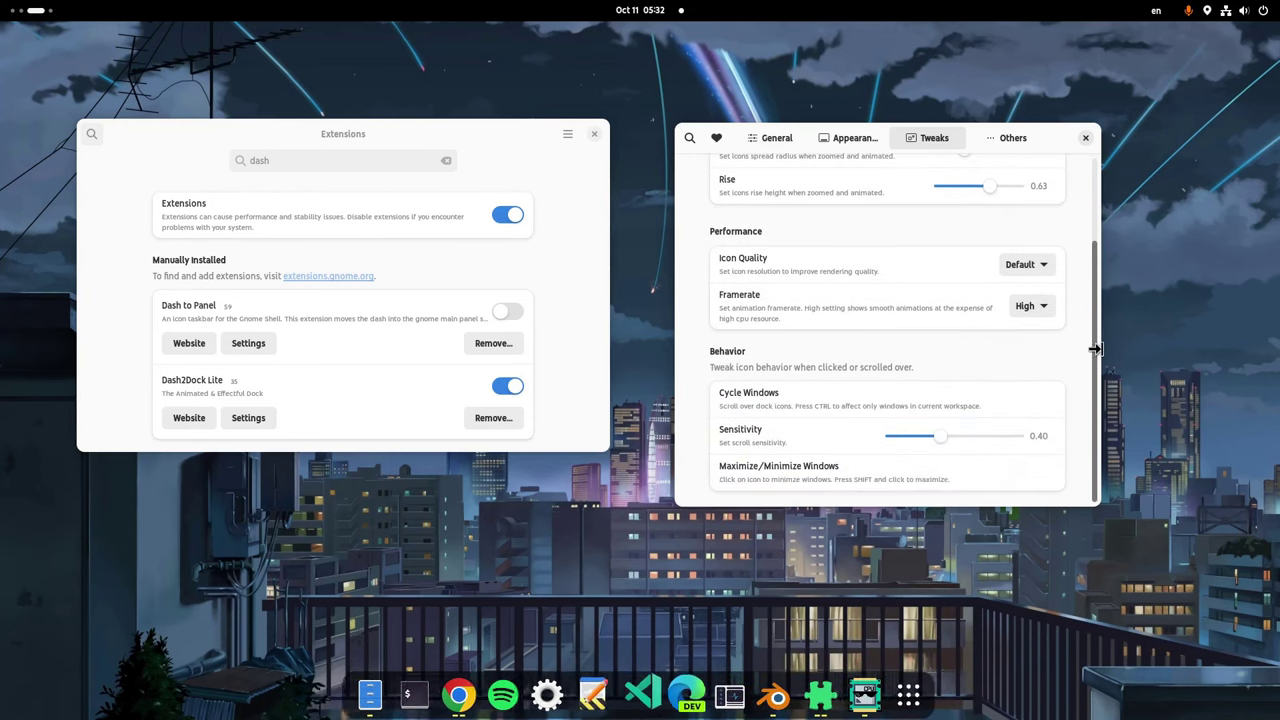
left_click(1036, 268)
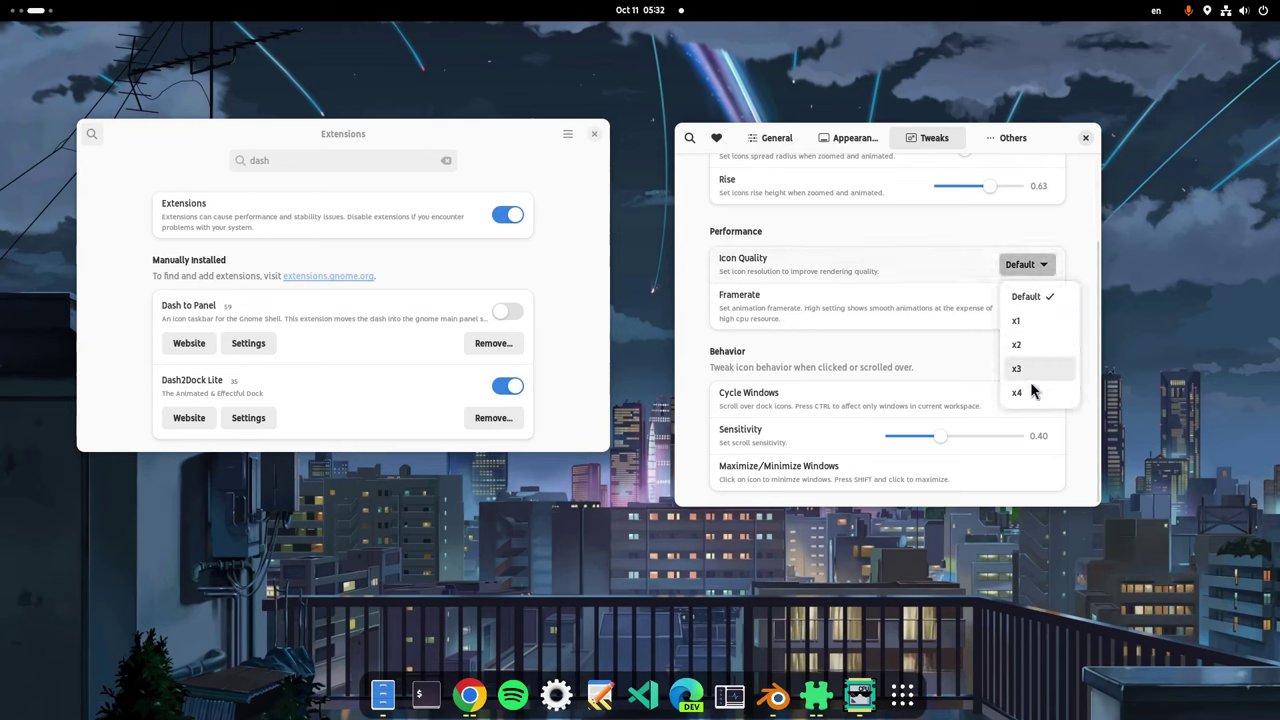
left_click(1047, 298)
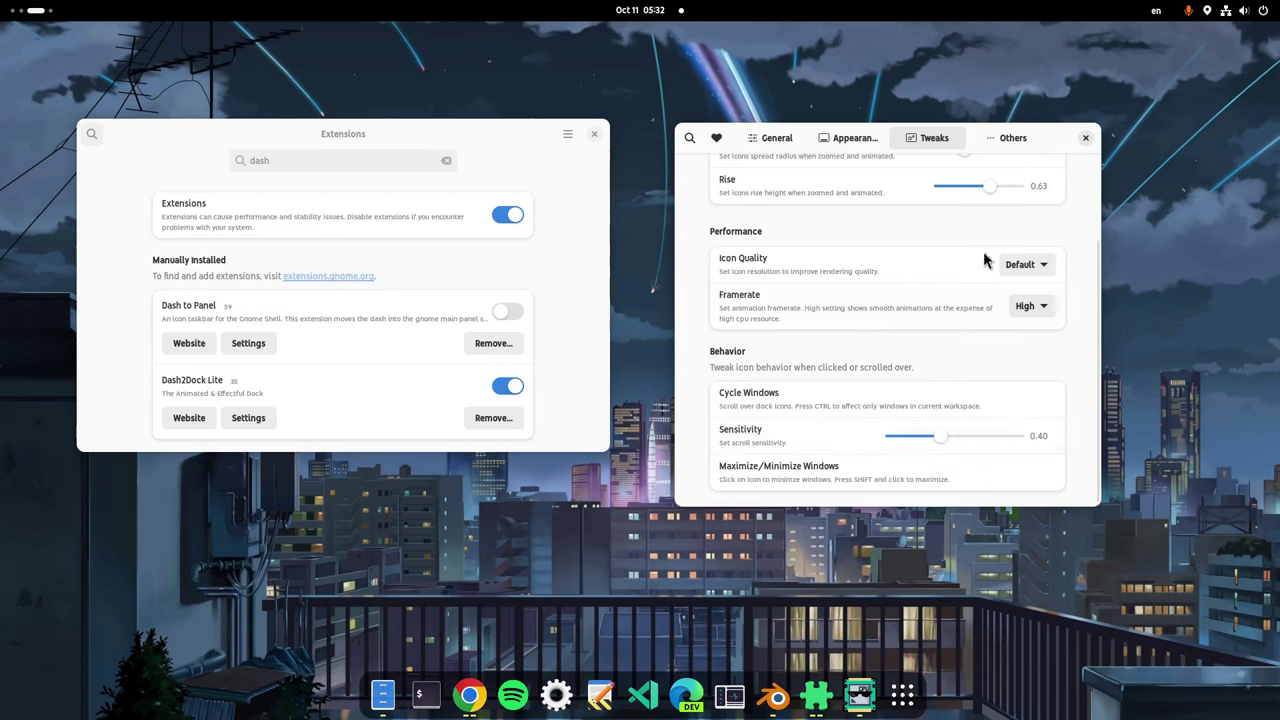
Step: Try the Trash and Mounted Devices special icons in the dock, switching each one on and off again
left_click(1010, 142)
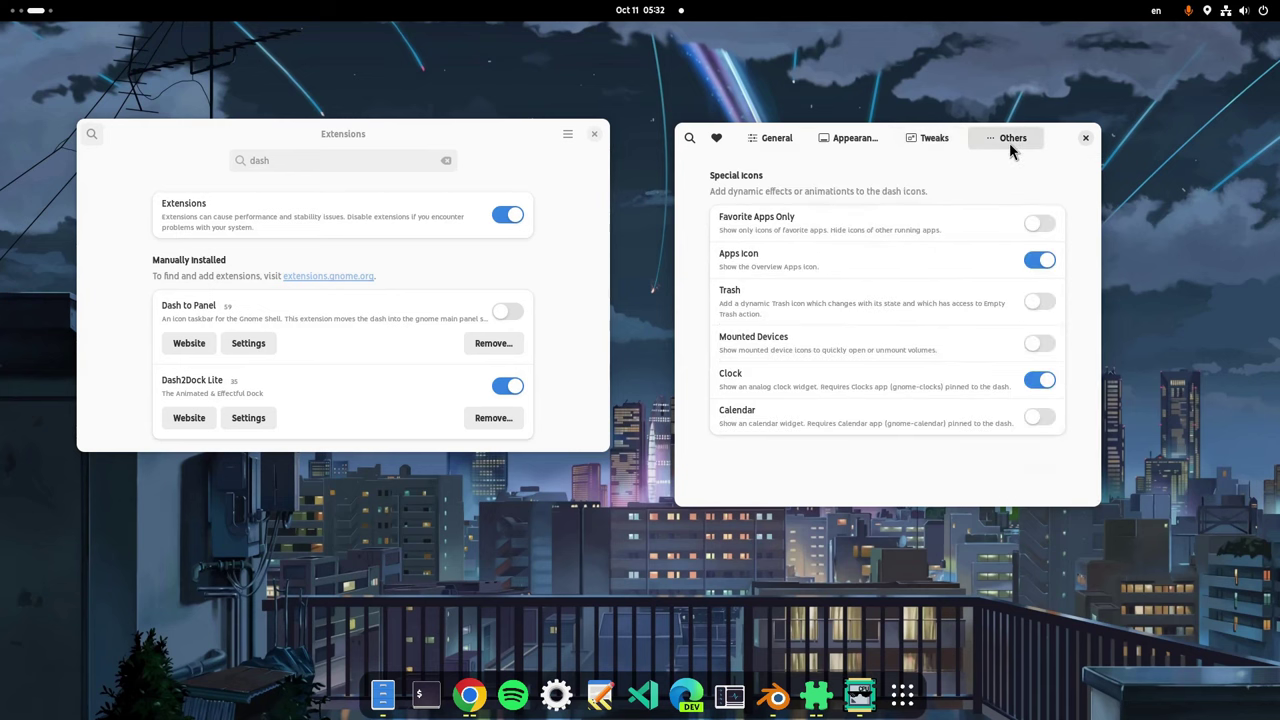
left_click(1040, 303)
left_click(1040, 303)
left_click(1046, 346)
left_click(1046, 346)
Step: Close the Dash2Dock Lite settings window and open the Activities overview
left_click(1086, 139)
mouse_move(2, 4)
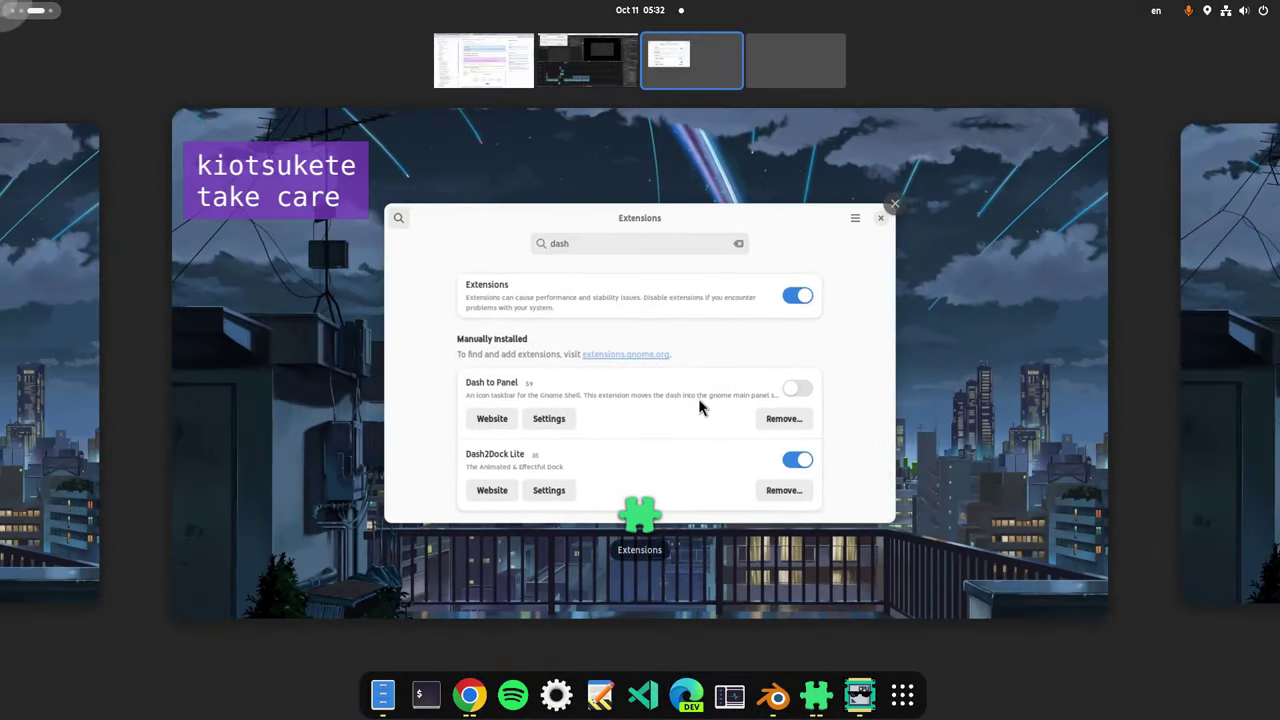